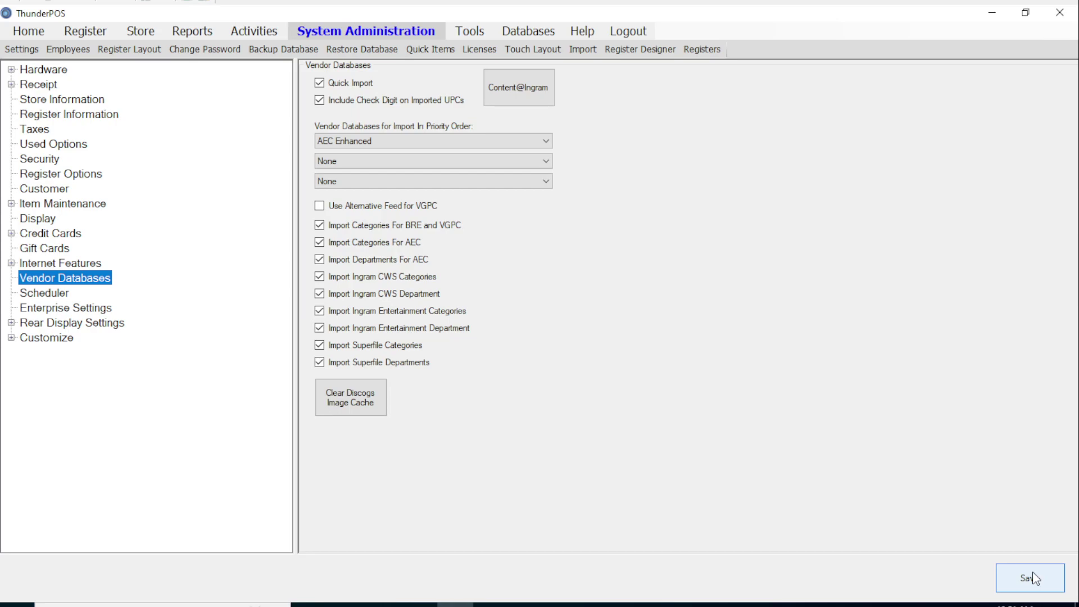
# Save the vendor database settings and open the AEC Enhanced database
pyautogui.click(1033, 579)
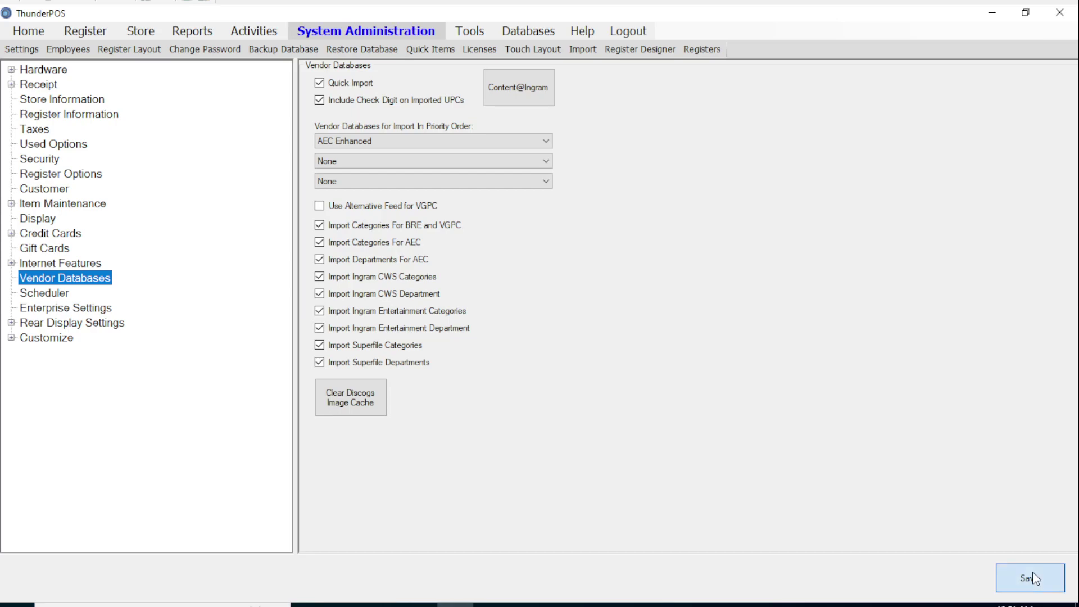
pyautogui.click(560, 351)
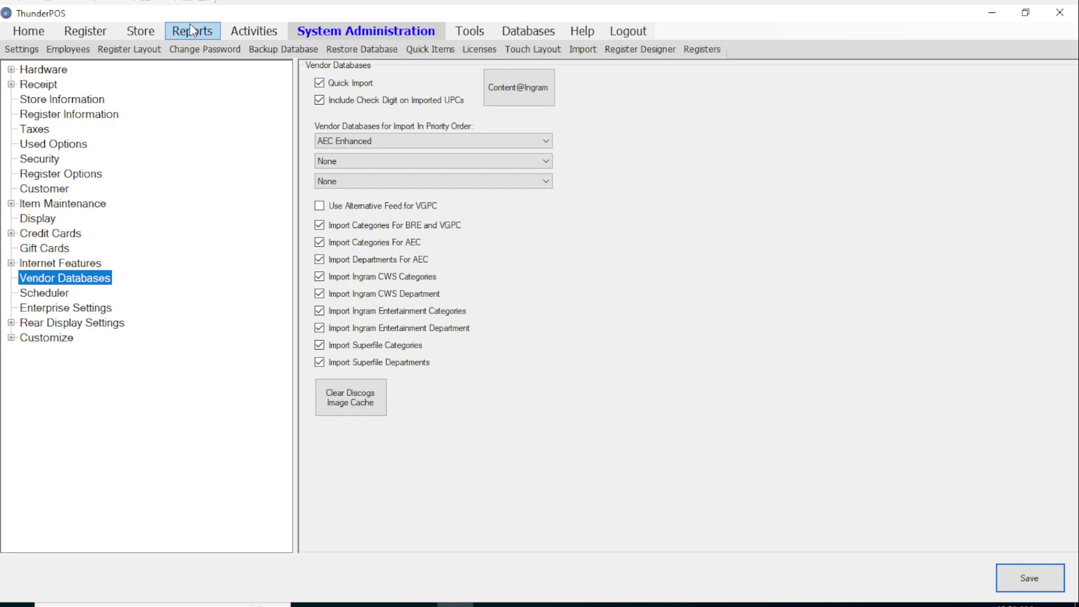
pyautogui.click(551, 34)
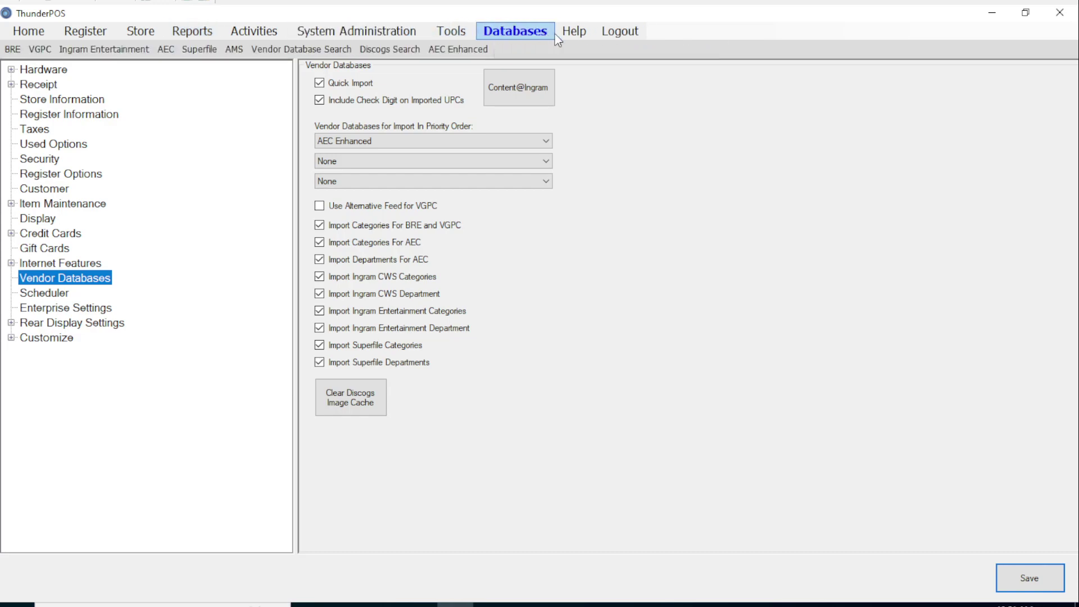
pyautogui.click(477, 52)
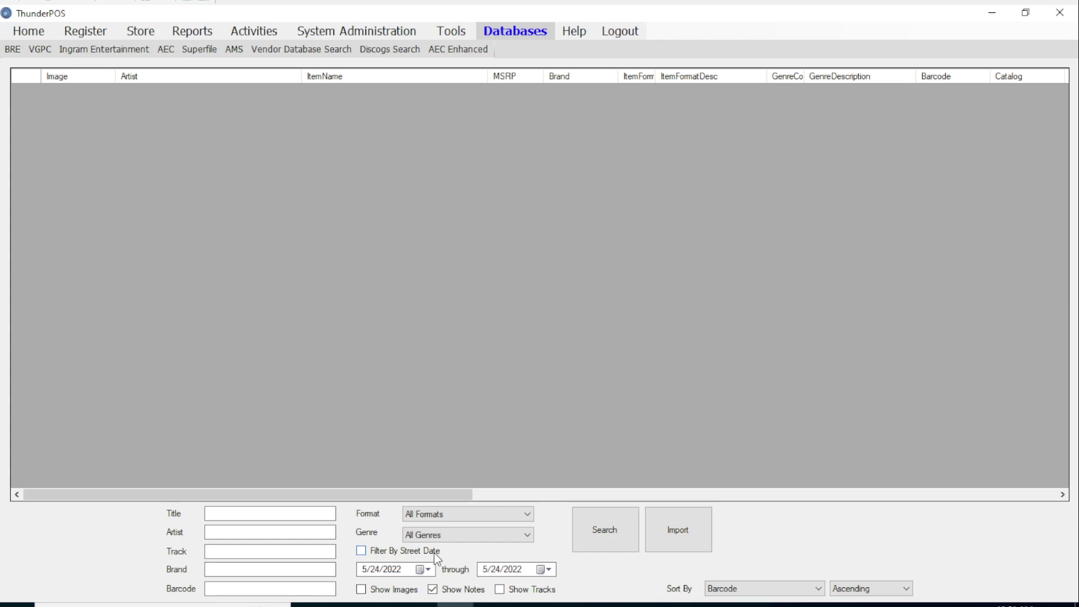
# Search the AEC Enhanced database for the artist Live and look through the results
pyautogui.click(270, 533)
pyautogui.write('Live')
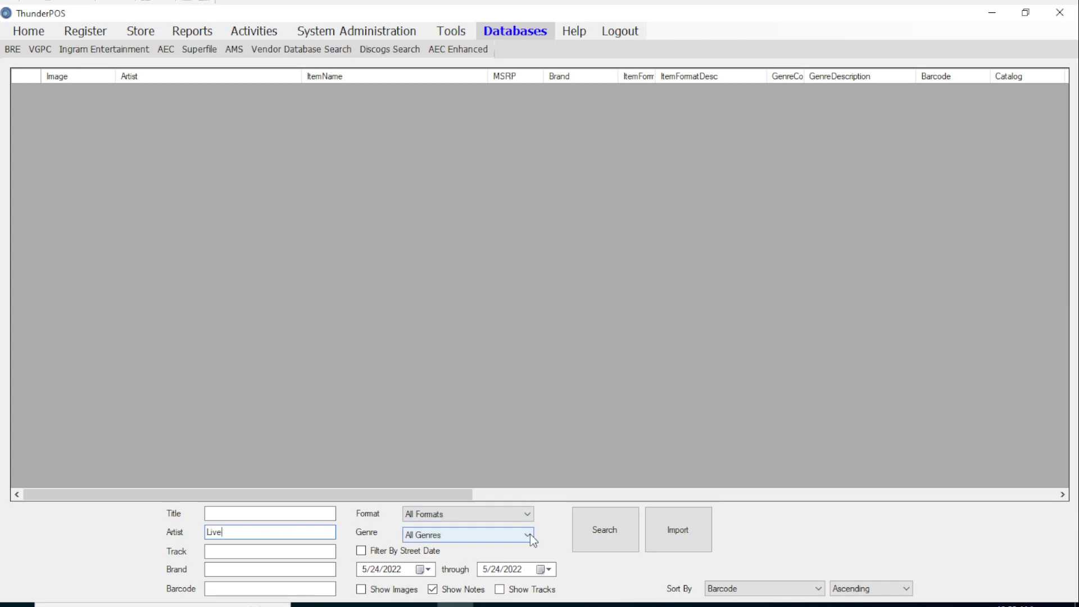
pyautogui.click(621, 545)
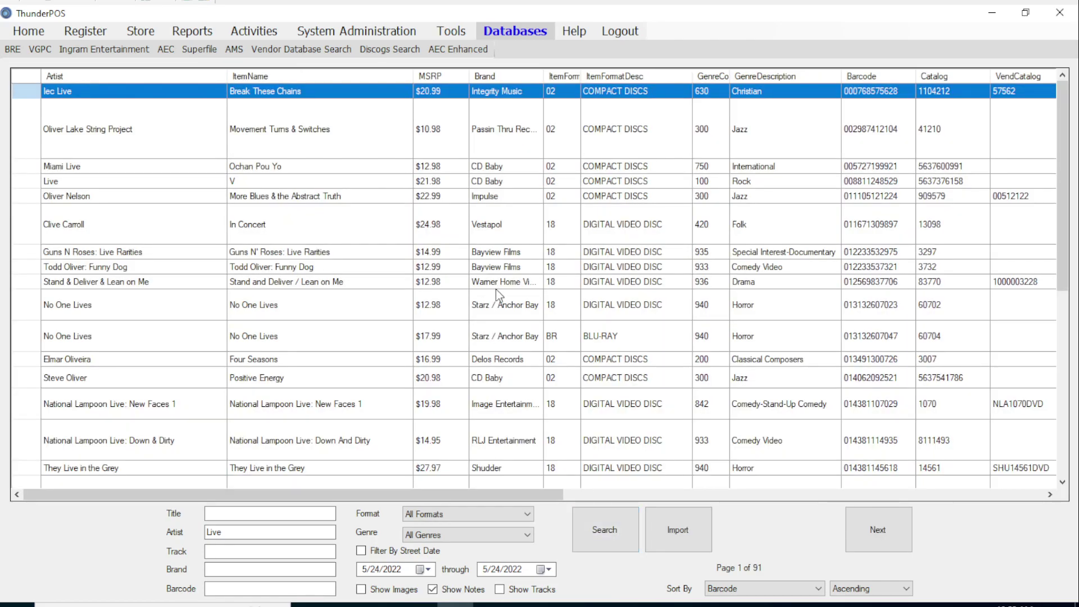
pyautogui.click(176, 148)
pyautogui.scroll(-1, 147, 314)
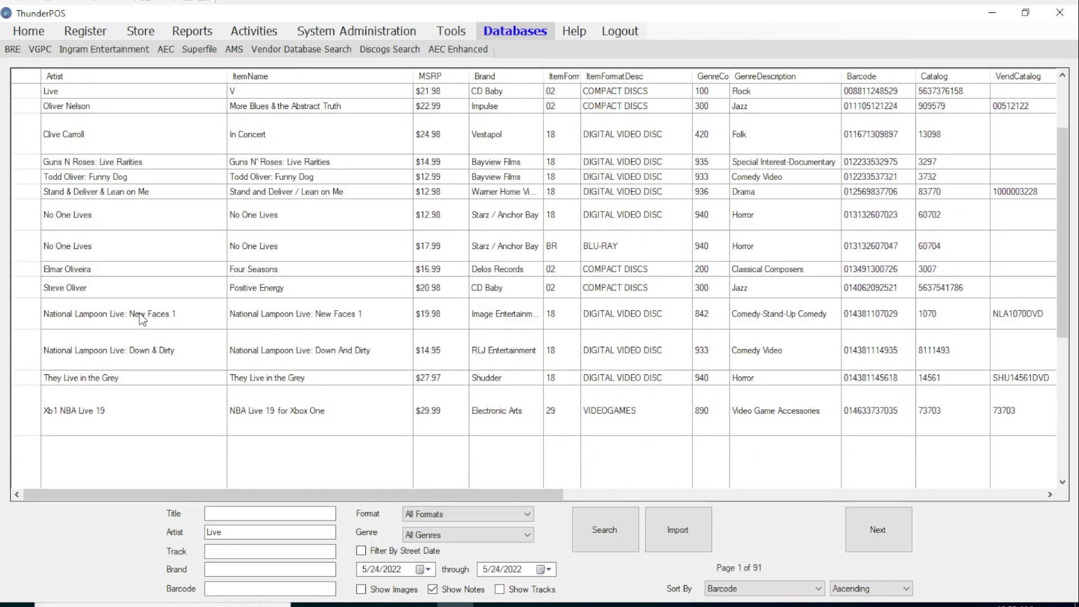
pyautogui.scroll(-4, 113, 393)
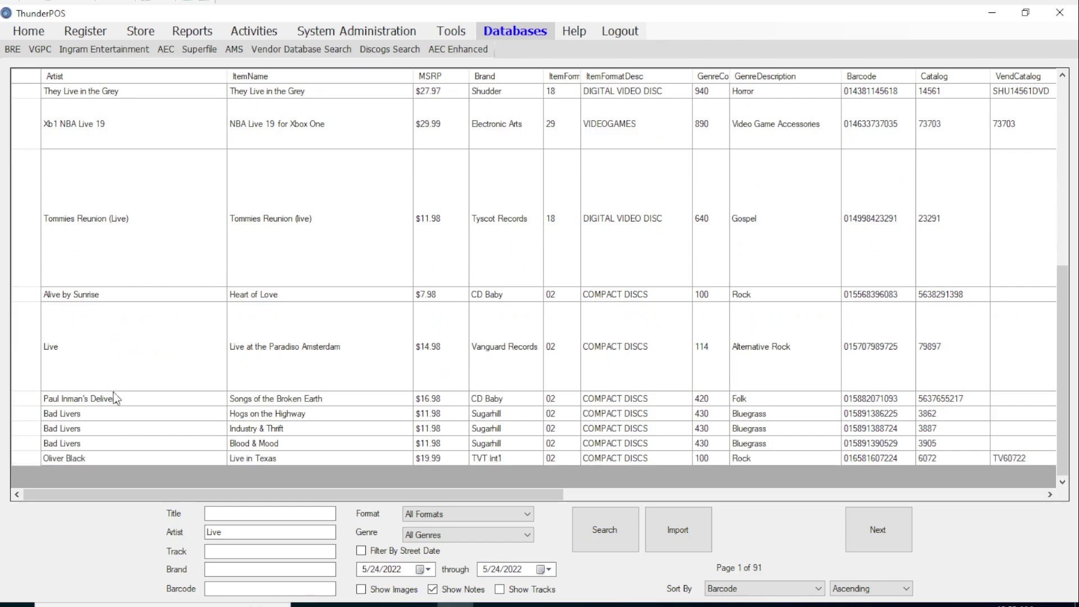
pyautogui.click(86, 420)
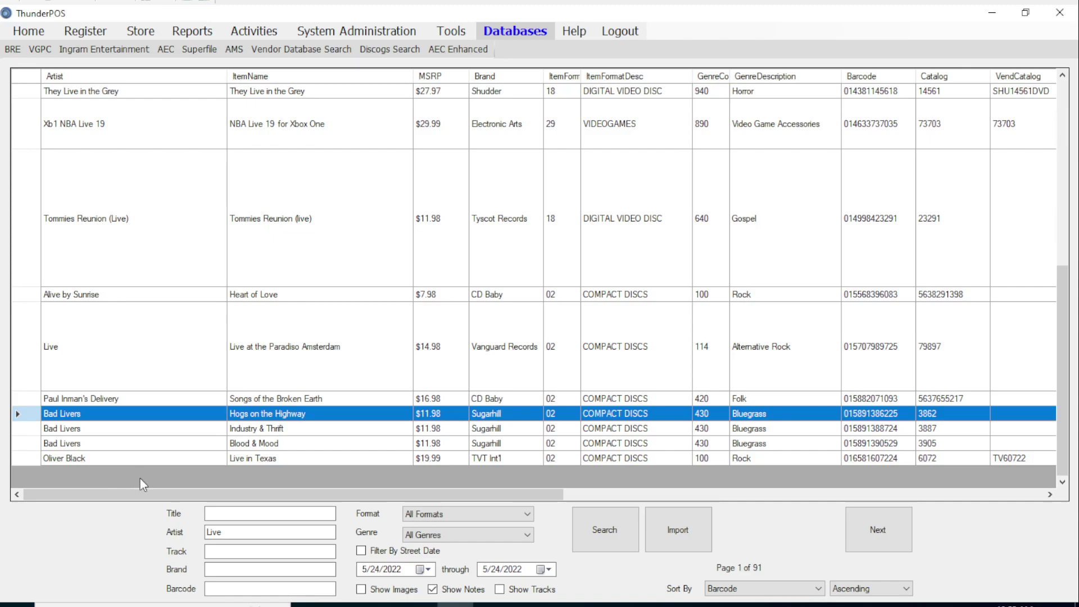
# Search for the exact artist name by entering "Live" in quotation marks
pyautogui.click(245, 529)
pyautogui.write('"Live"')
pyautogui.click(605, 531)
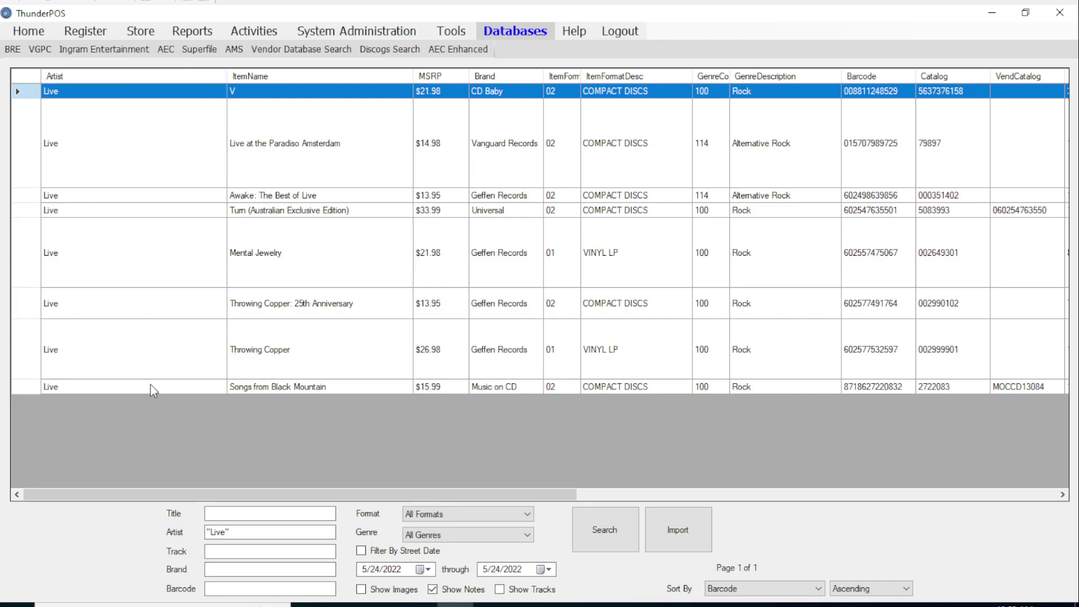
# Clear the artist criterion and search for items containing the track Hysteria
pyautogui.doubleClick(259, 532)
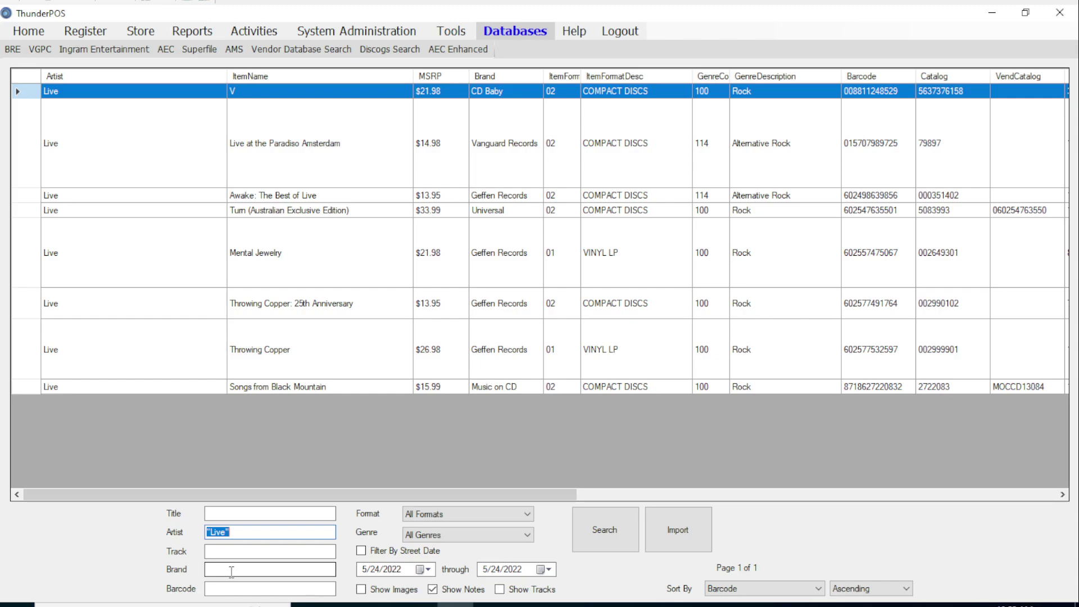
pyautogui.press('BackSpace')
pyautogui.write('"')
pyautogui.press('BackSpace')
pyautogui.press('Tab')
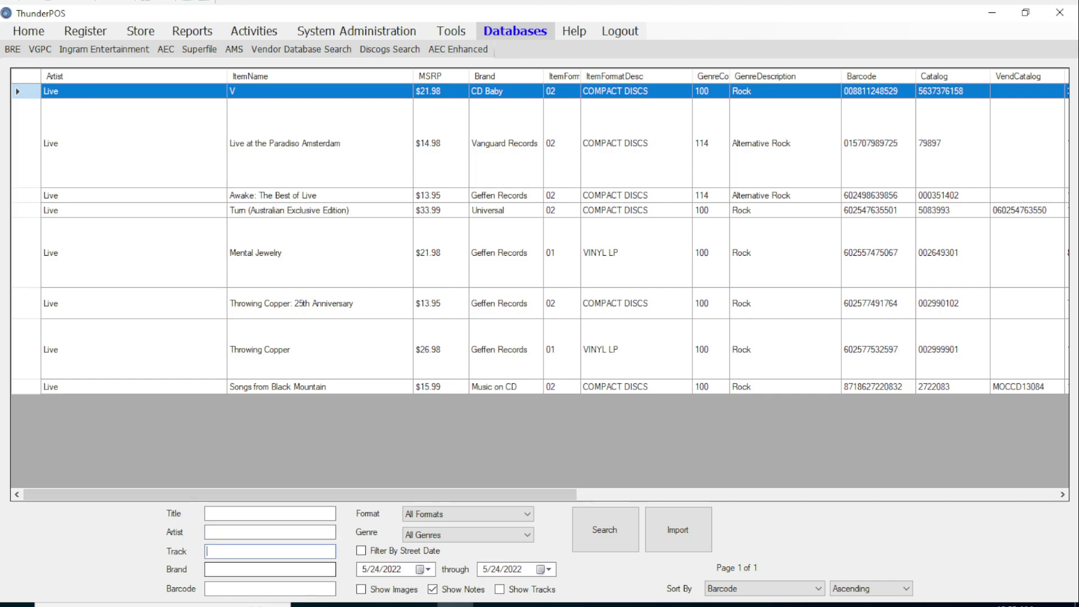
pyautogui.write('Hysteria')
pyautogui.click(597, 537)
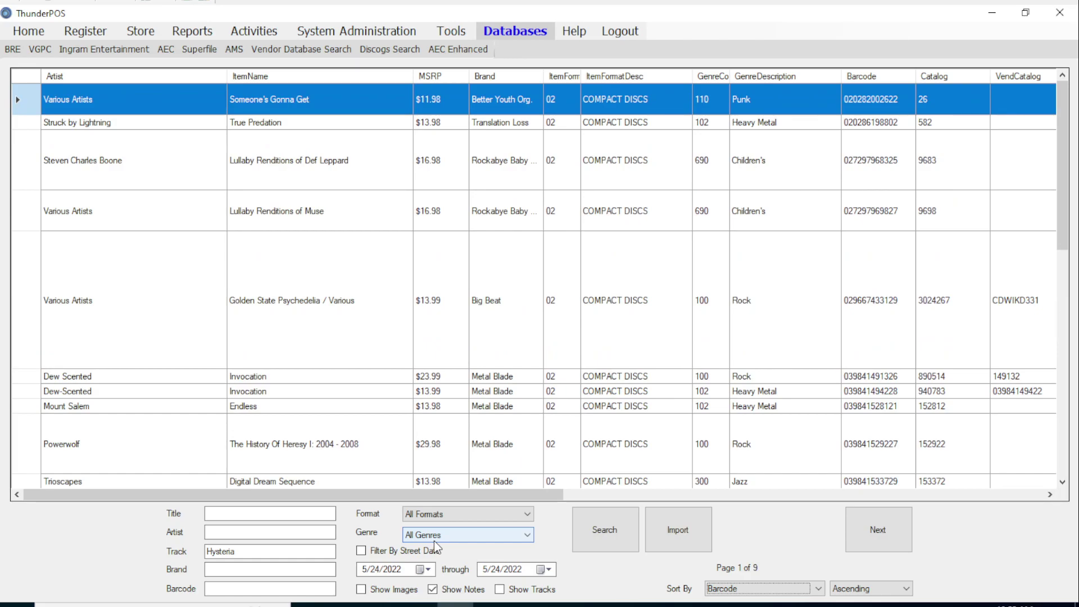
# Narrow the Hysteria track search to the exact artist "Muse", entered in quotation marks
pyautogui.click(251, 534)
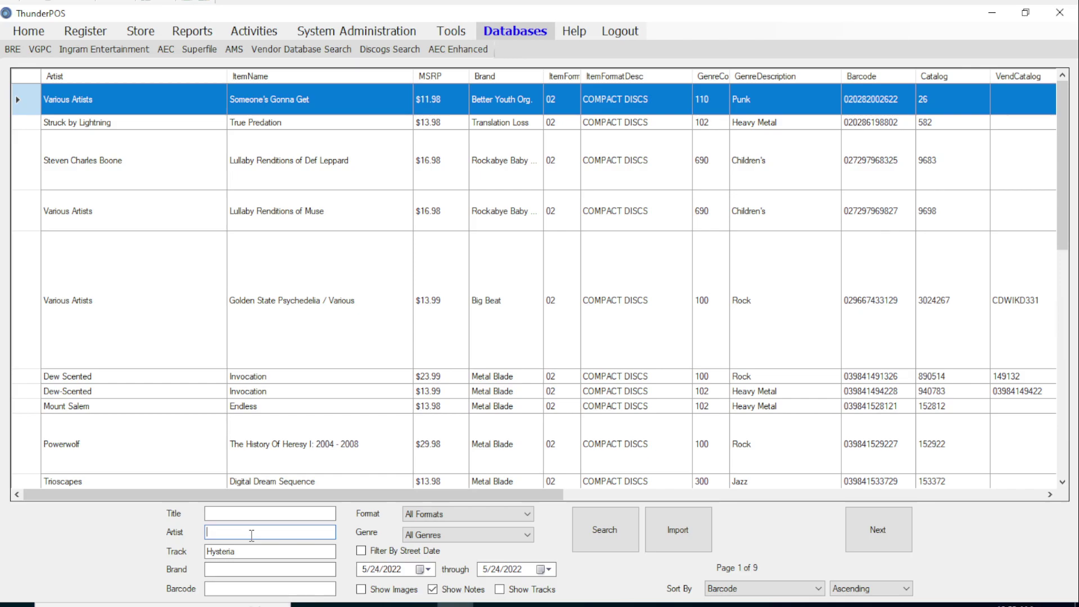
pyautogui.write('"Muse"')
pyautogui.click(611, 534)
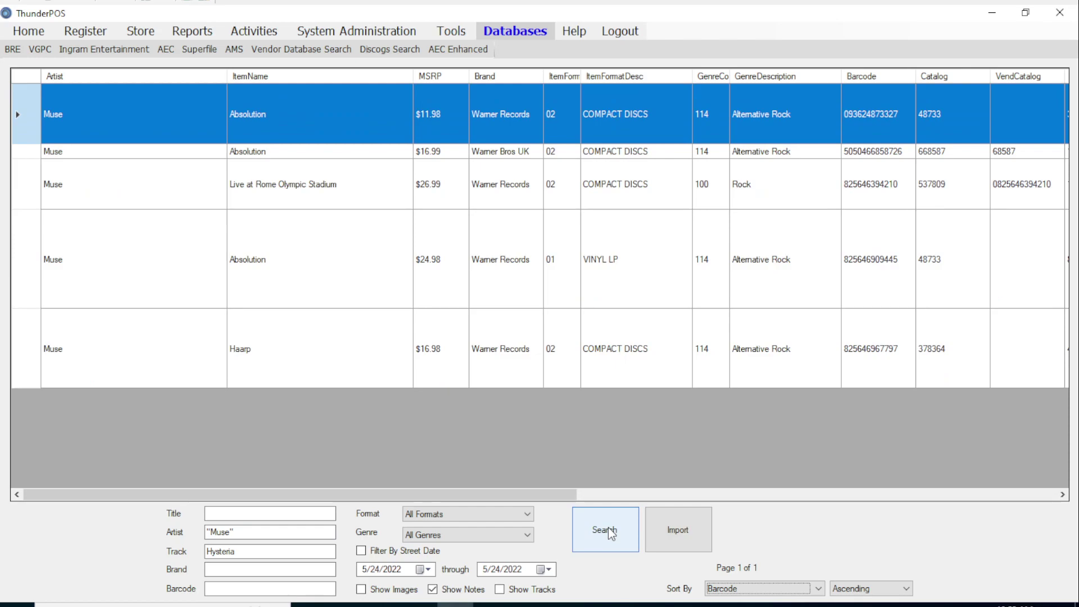
# Clear the artist and track search criteria
pyautogui.doubleClick(250, 531)
pyautogui.click(250, 530)
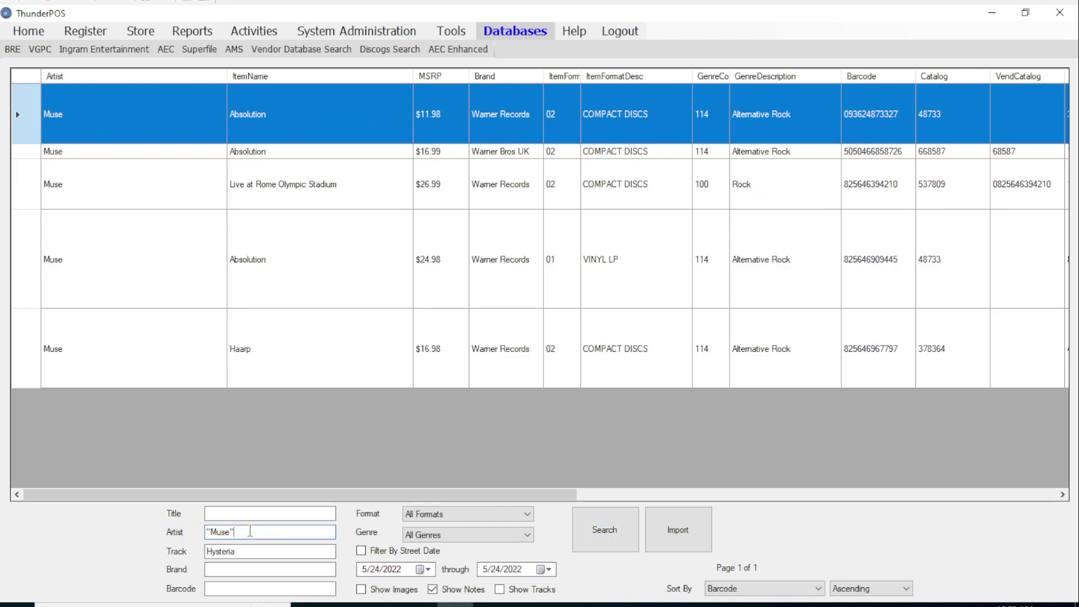
pyautogui.doubleClick(250, 531)
pyautogui.press('BackSpace')
pyautogui.doubleClick(241, 552)
pyautogui.press('BackSpace')
pyautogui.click(245, 534)
# Check the available genres and set the format filter to 01 (VINYL LP)
pyautogui.click(497, 517)
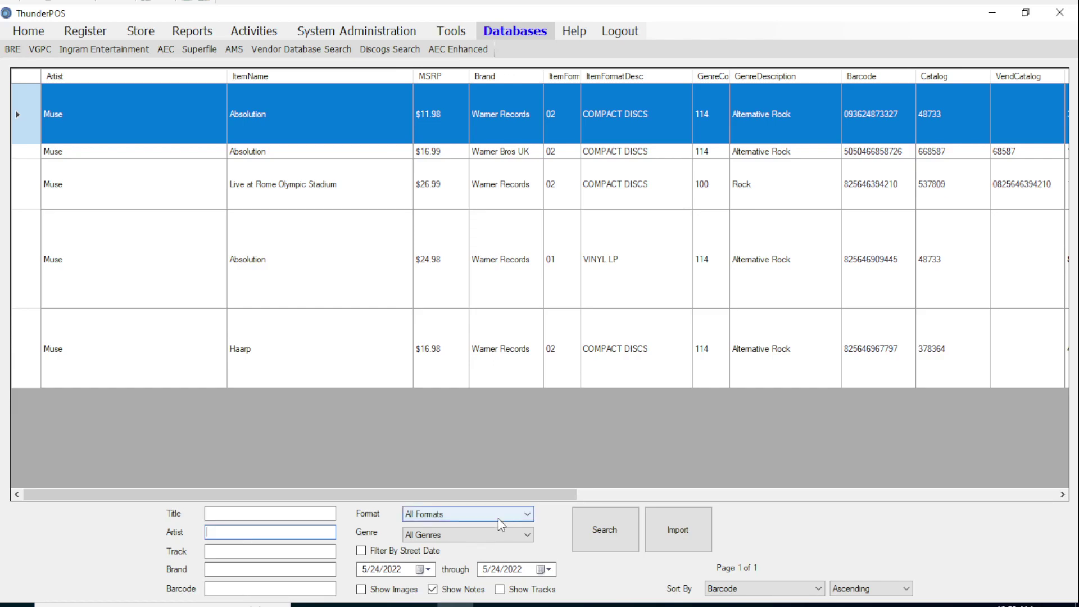
pyautogui.click(487, 538)
pyautogui.click(486, 538)
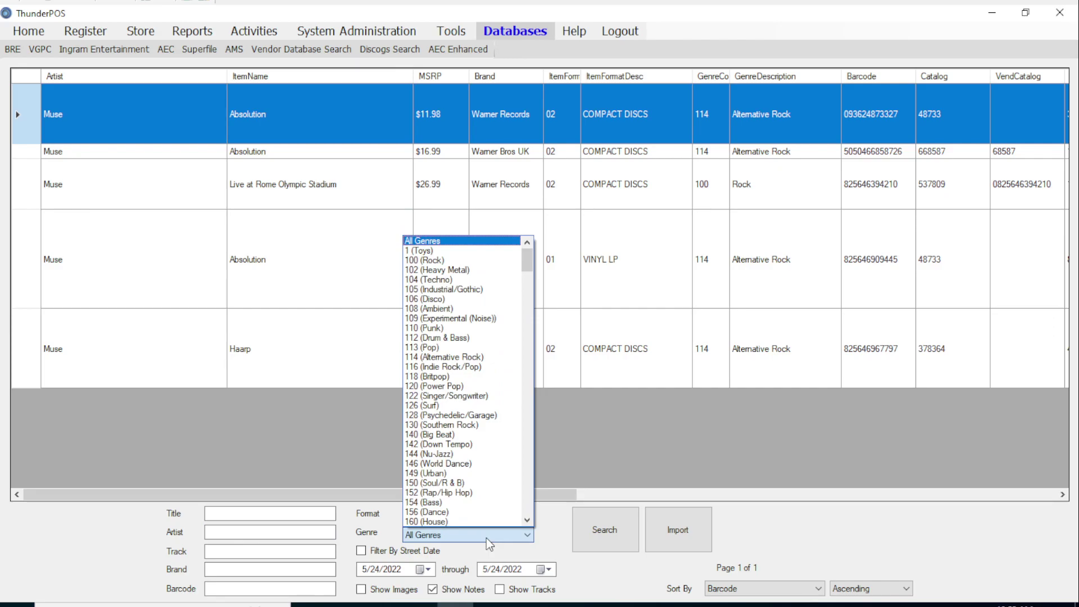
pyautogui.click(486, 538)
pyautogui.click(490, 513)
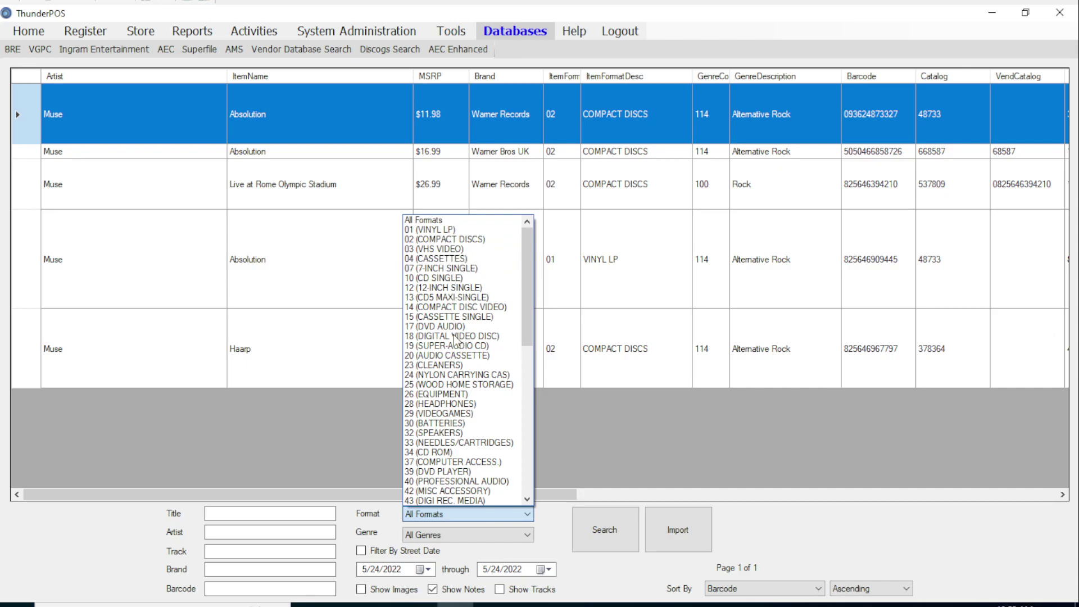
pyautogui.scroll(-10, 451, 382)
pyautogui.scroll(10, 452, 382)
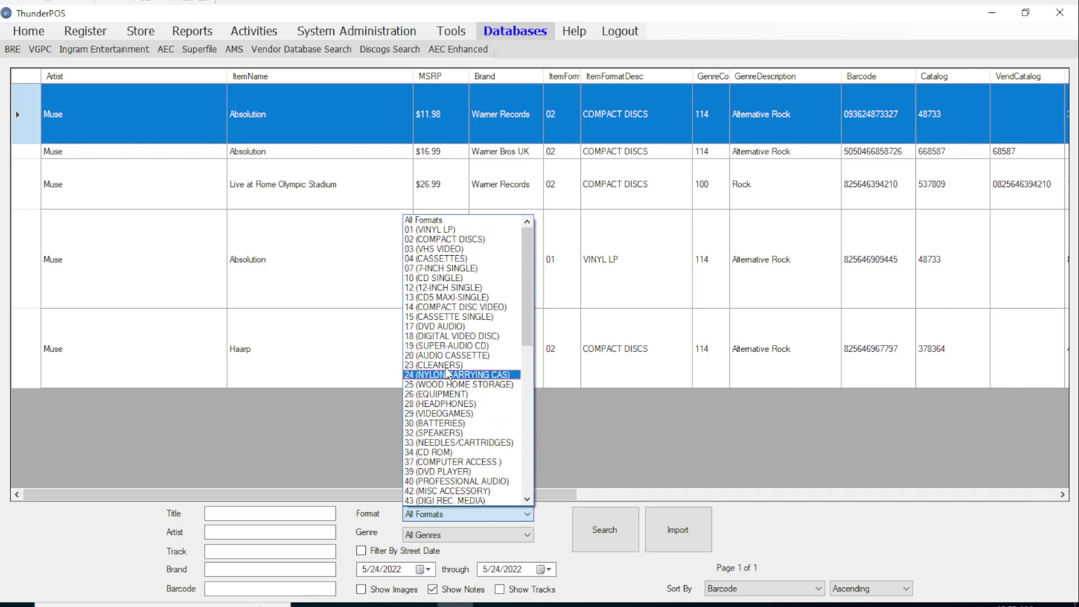
pyautogui.click(444, 230)
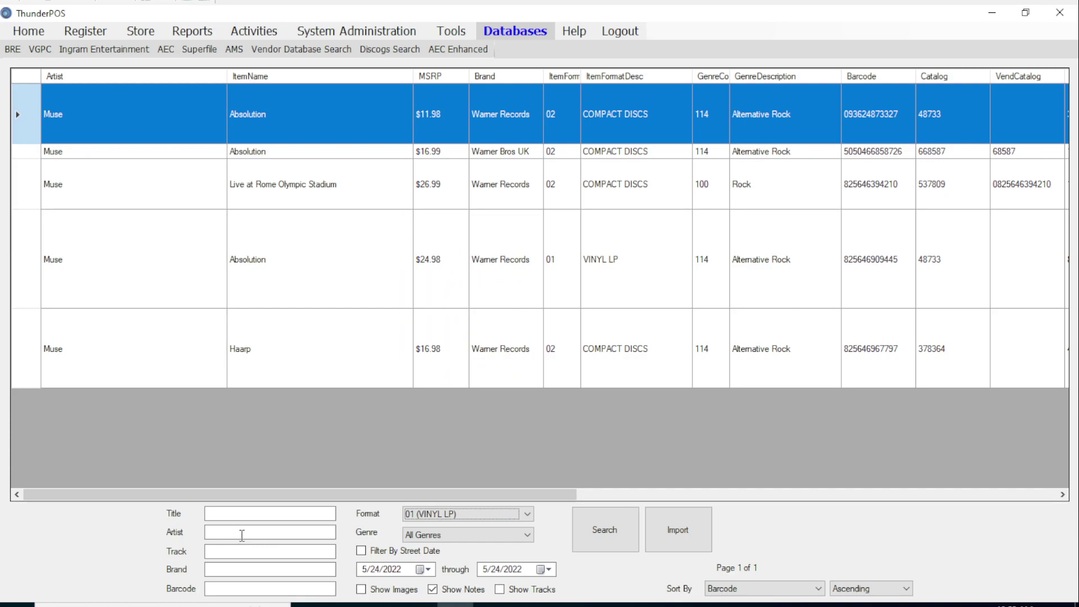
# Filter by street date from 5/24/2022 through 5/31/2022, run the search and look through the vinyl results
pyautogui.click(362, 550)
pyautogui.click(363, 569)
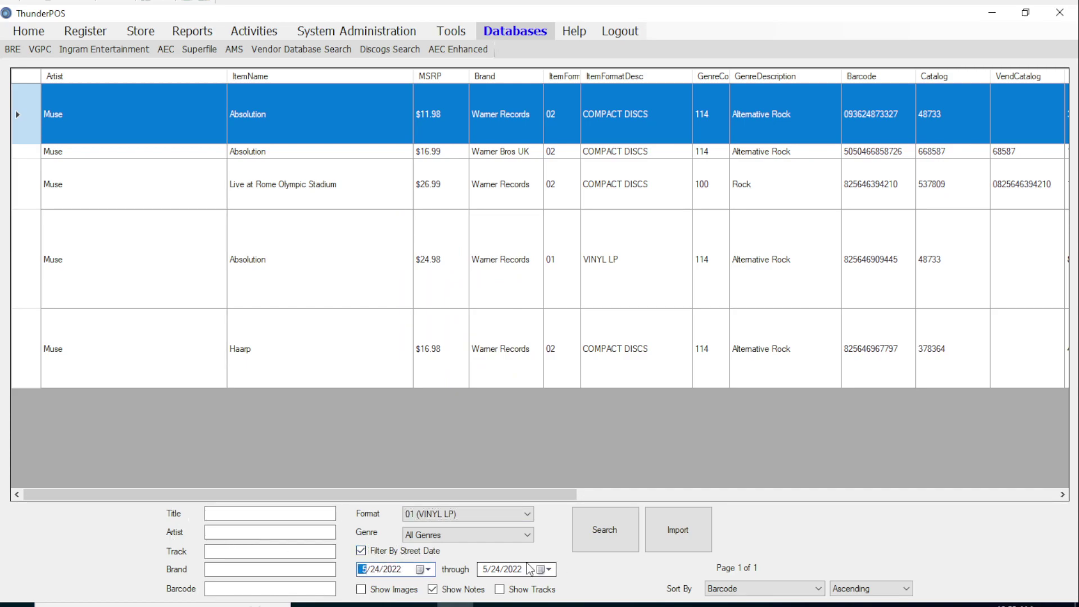
pyautogui.click(498, 570)
pyautogui.write('31')
pyautogui.click(607, 535)
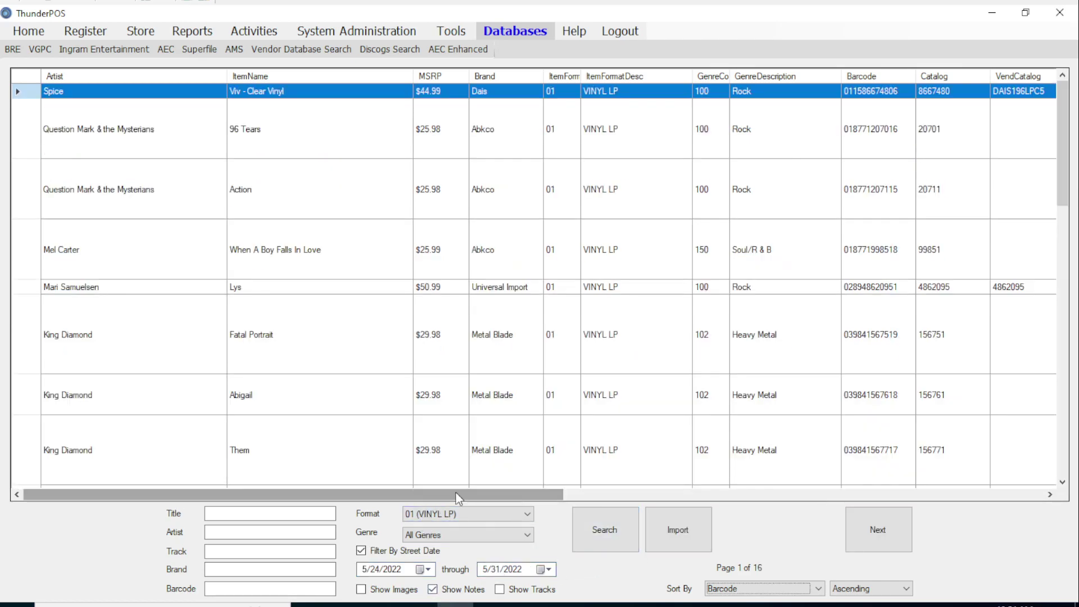
pyautogui.click(687, 441)
pyautogui.scroll(-2, 690, 441)
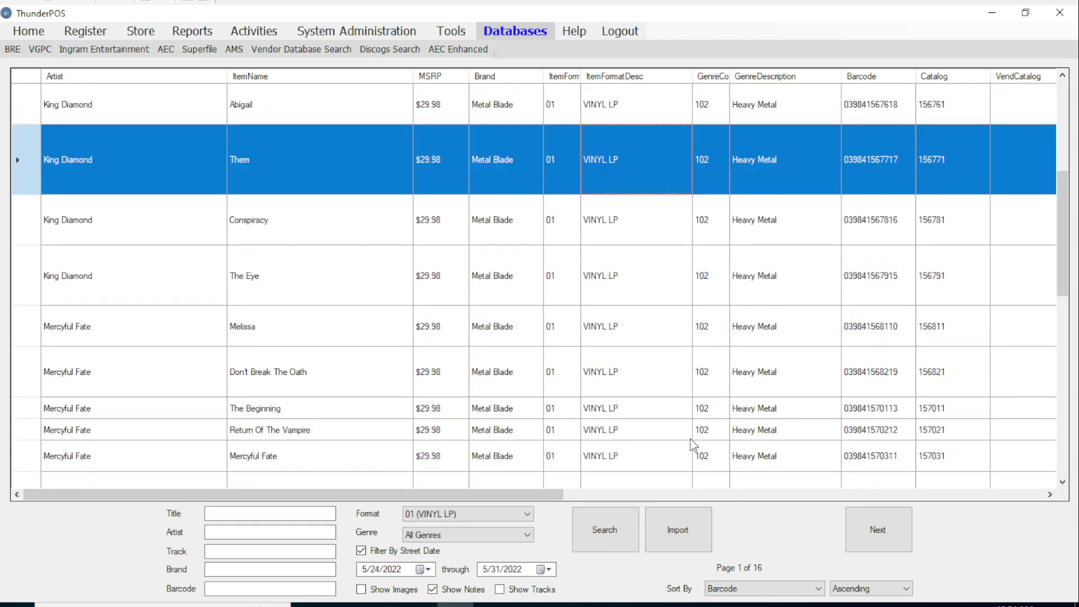
# Set the genre filter to 102 (Heavy Metal), run the search and look through the results
pyautogui.click(486, 538)
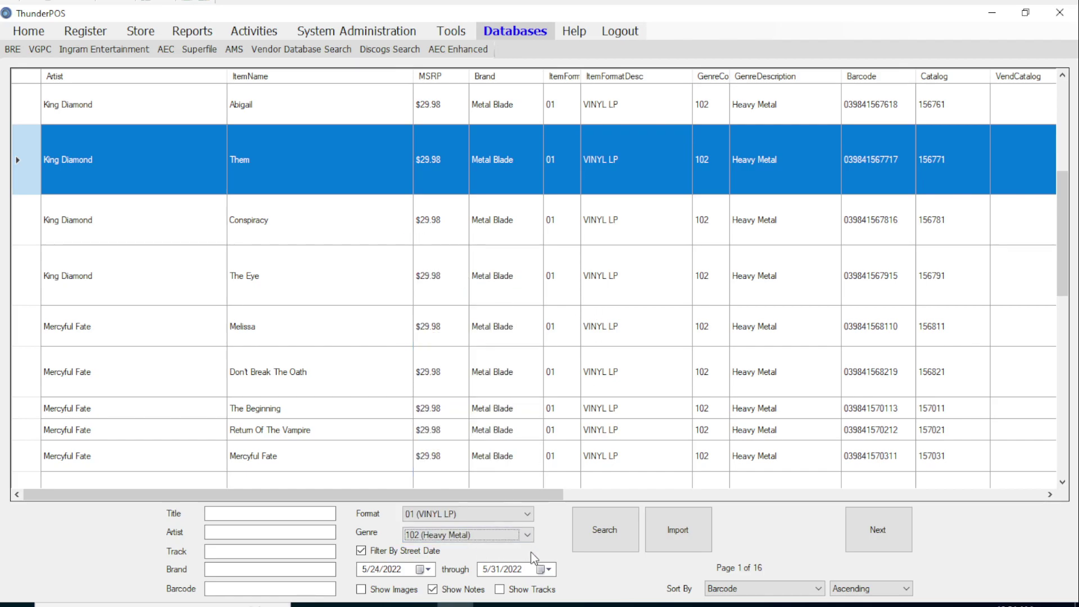
pyautogui.click(608, 542)
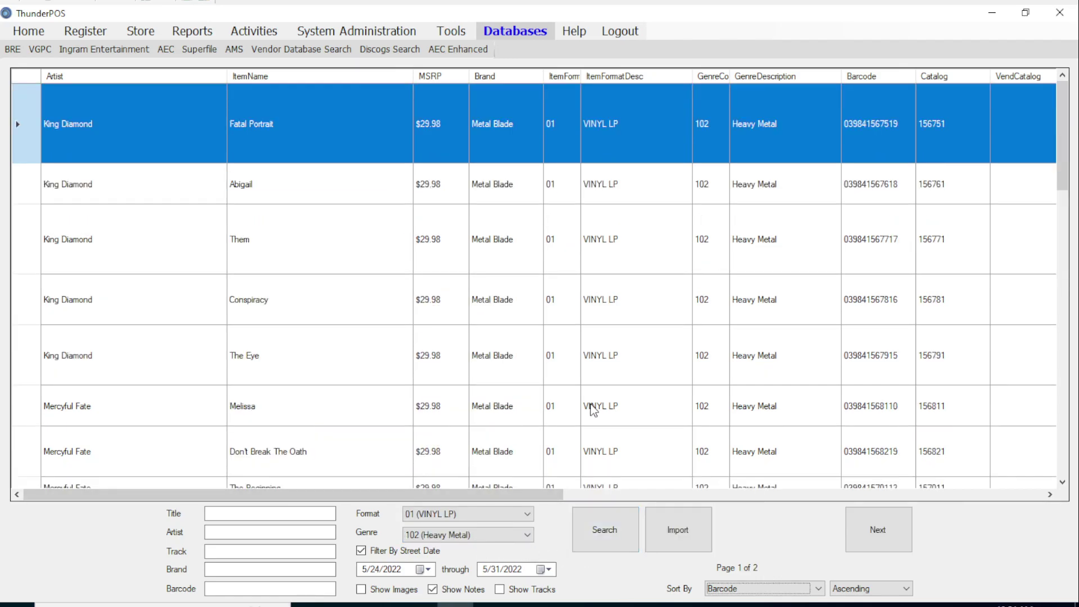
pyautogui.click(598, 408)
pyautogui.scroll(-15, 599, 409)
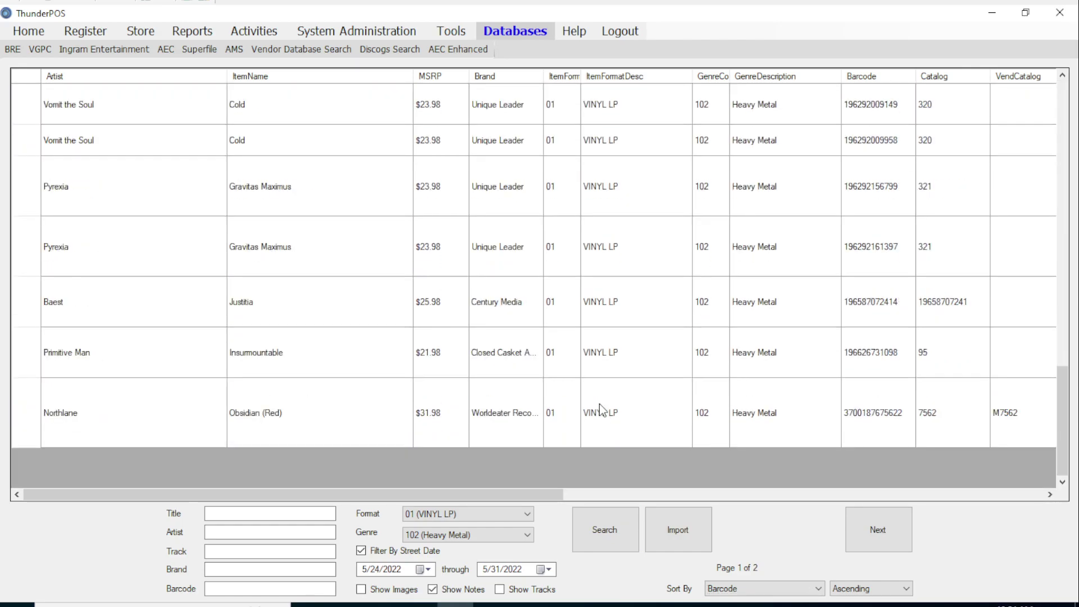
pyautogui.scroll(15, 600, 408)
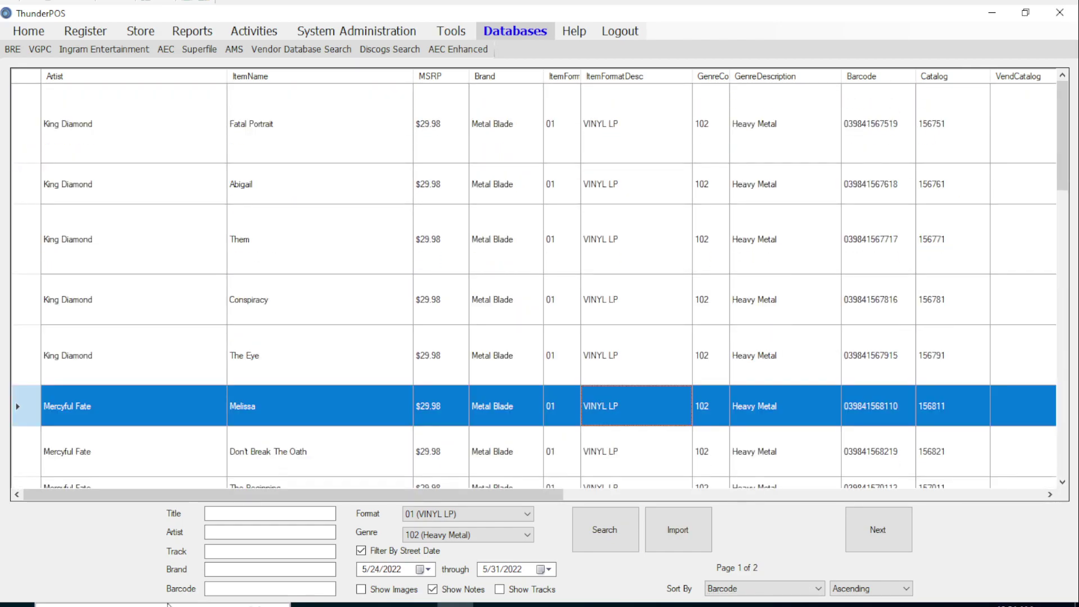
# Review the notes and other item details in the results, and turn off the display of notes
pyautogui.click(875, 494)
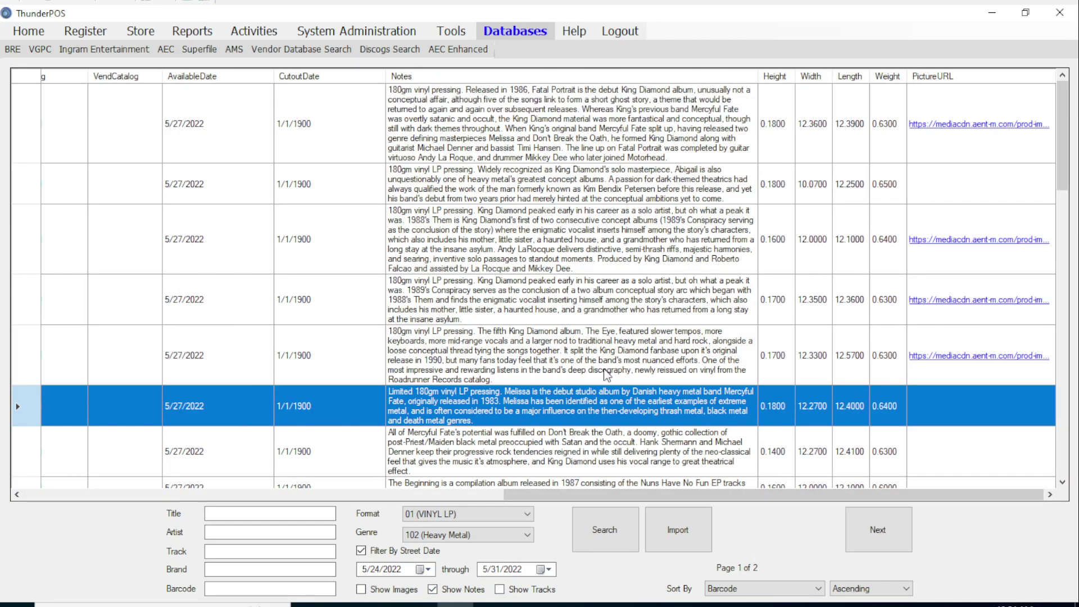
pyautogui.click(437, 590)
pyautogui.click(432, 590)
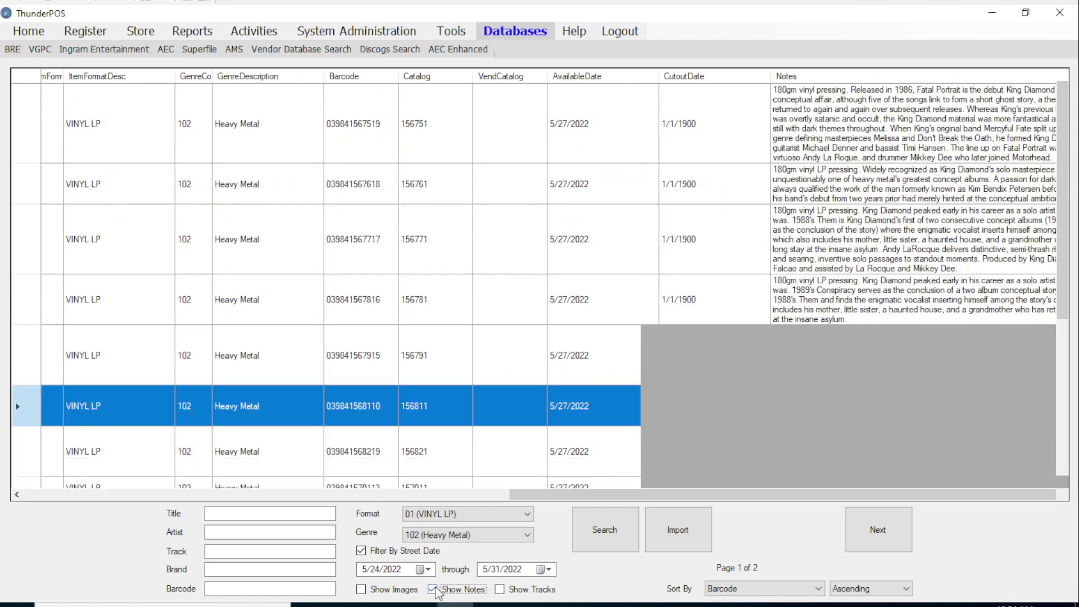
pyautogui.click(432, 589)
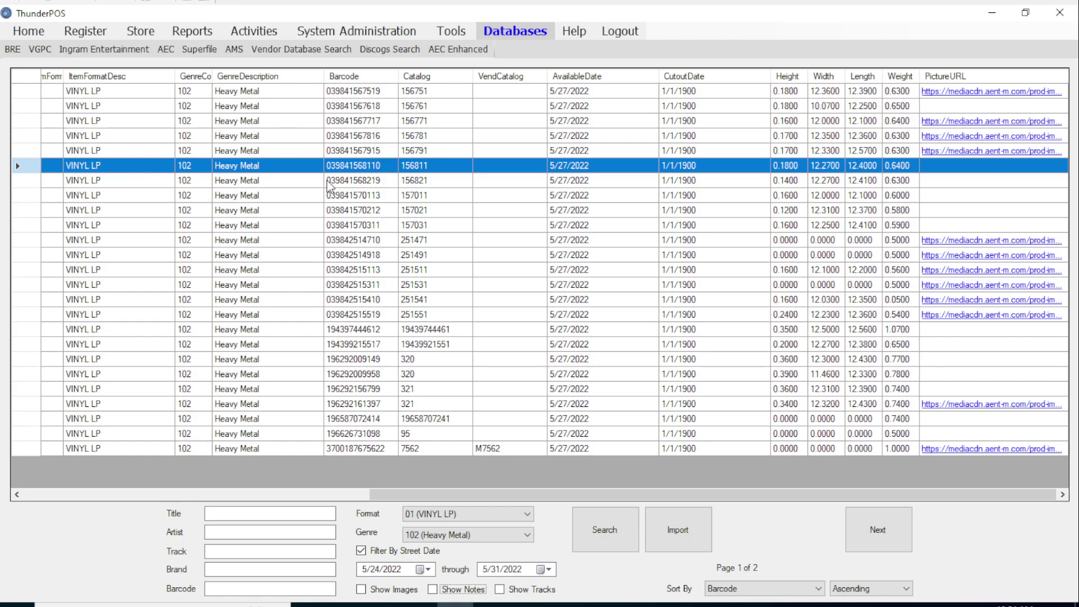
pyautogui.click(326, 491)
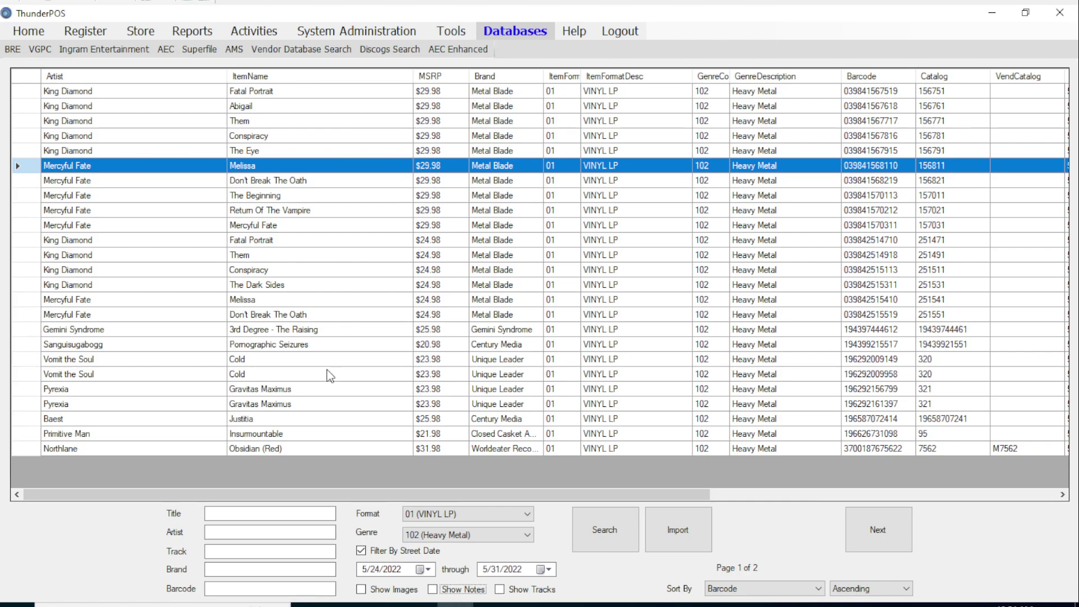
# Turn on the display of images in the results and look through the album covers
pyautogui.click(364, 590)
pyautogui.click(631, 550)
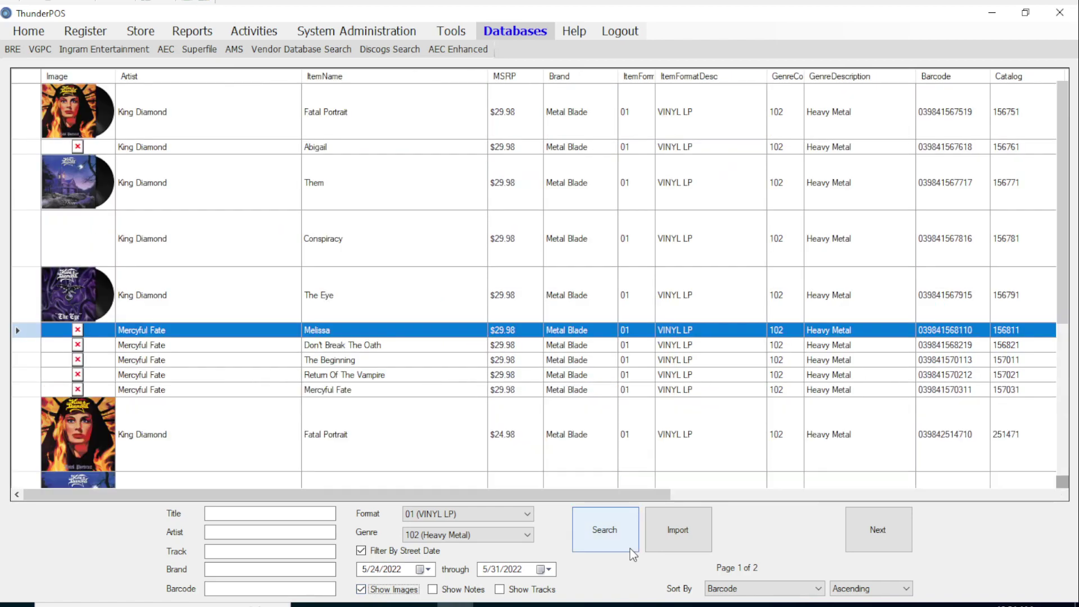
pyautogui.scroll(-1, 436, 421)
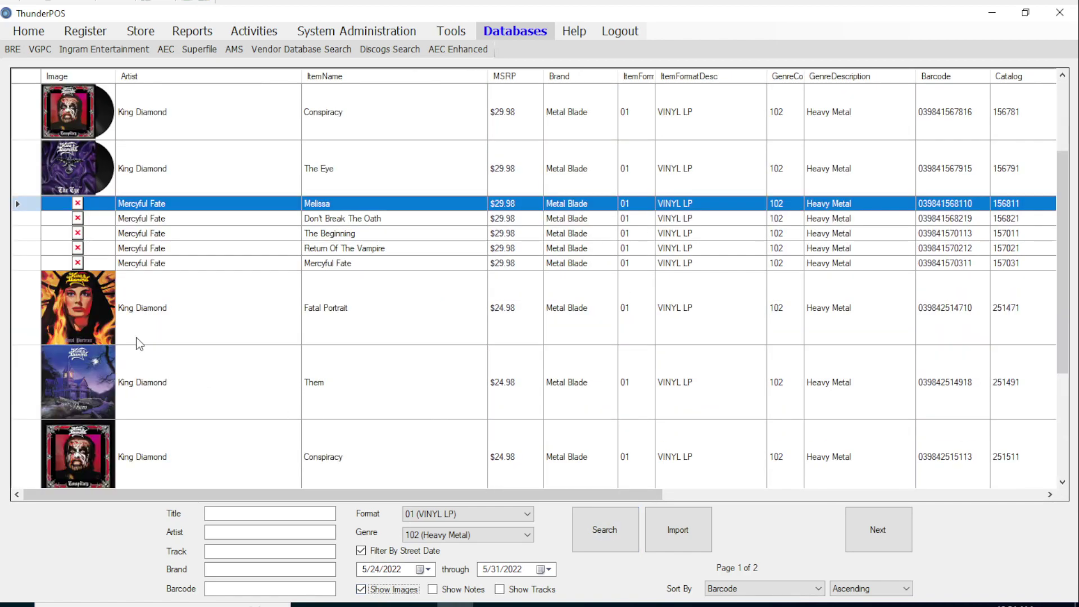
pyautogui.scroll(-2, 84, 239)
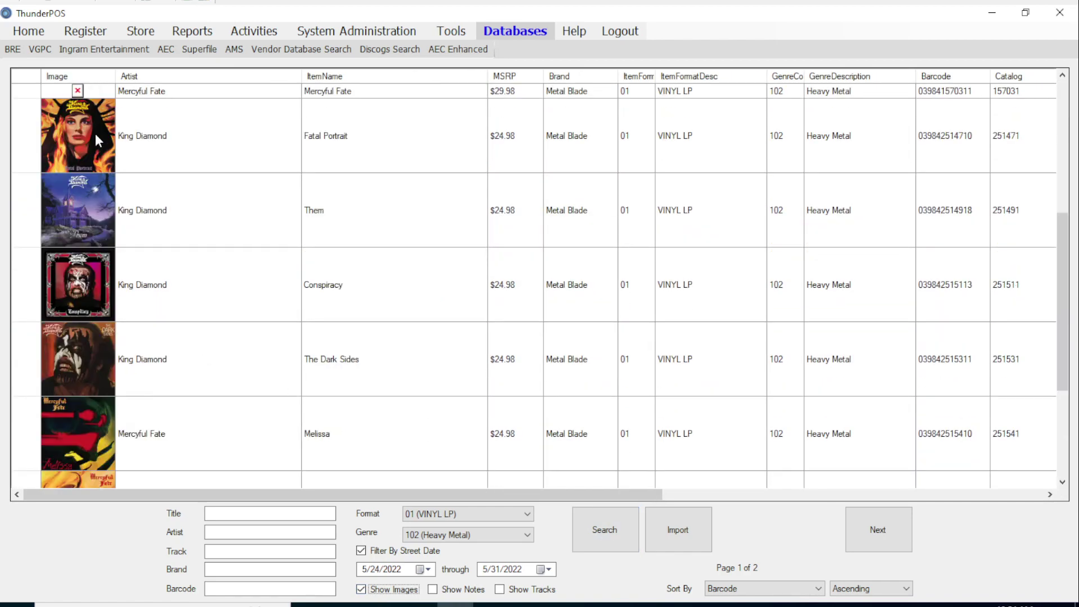
# Look through the Mercyful Fate and King Diamond album covers and select the King Diamond record Them
pyautogui.scroll(2, 110, 194)
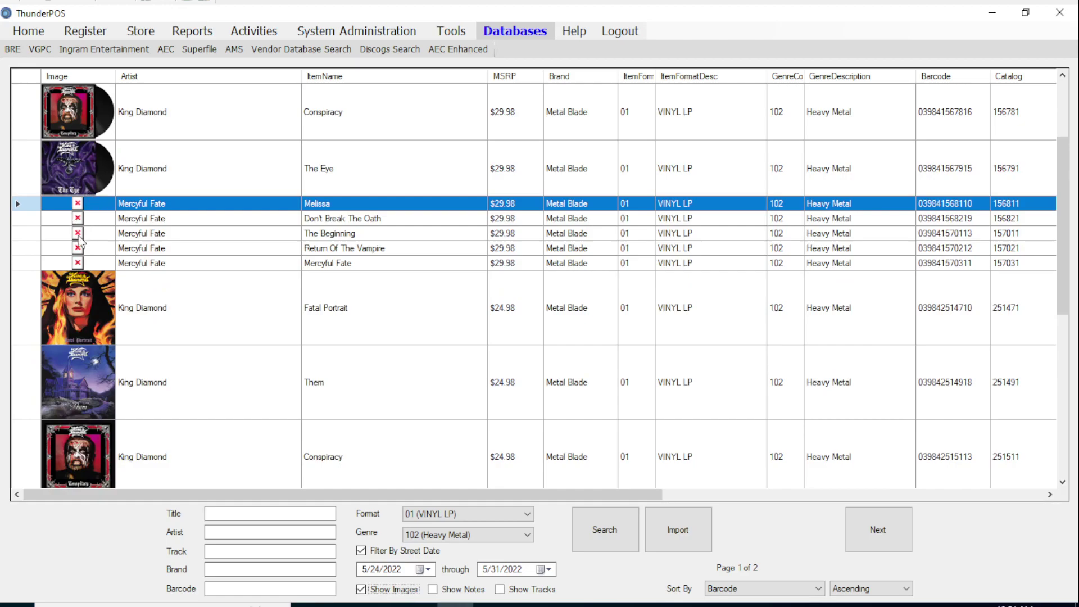
pyautogui.scroll(-3, 193, 332)
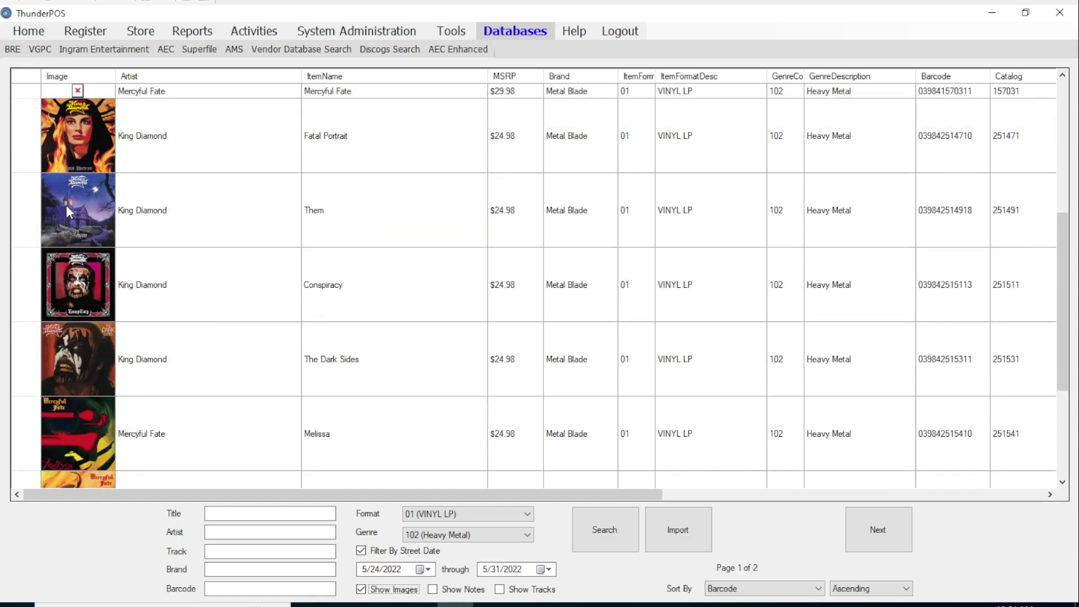
pyautogui.click(66, 208)
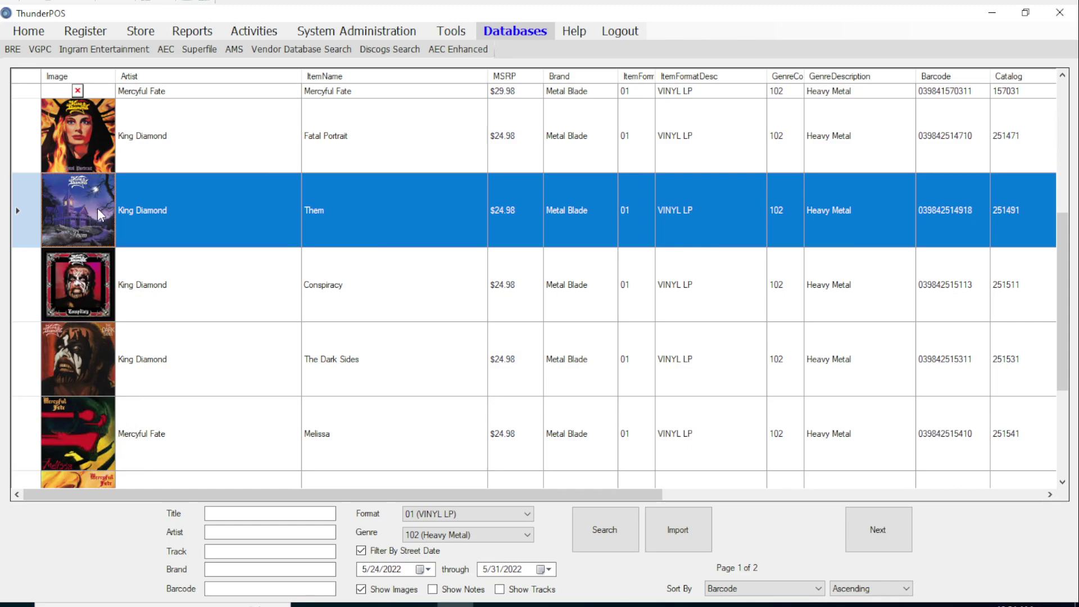
# Turn on the display of notes and tracks in the results and look through the additional item details
pyautogui.click(456, 588)
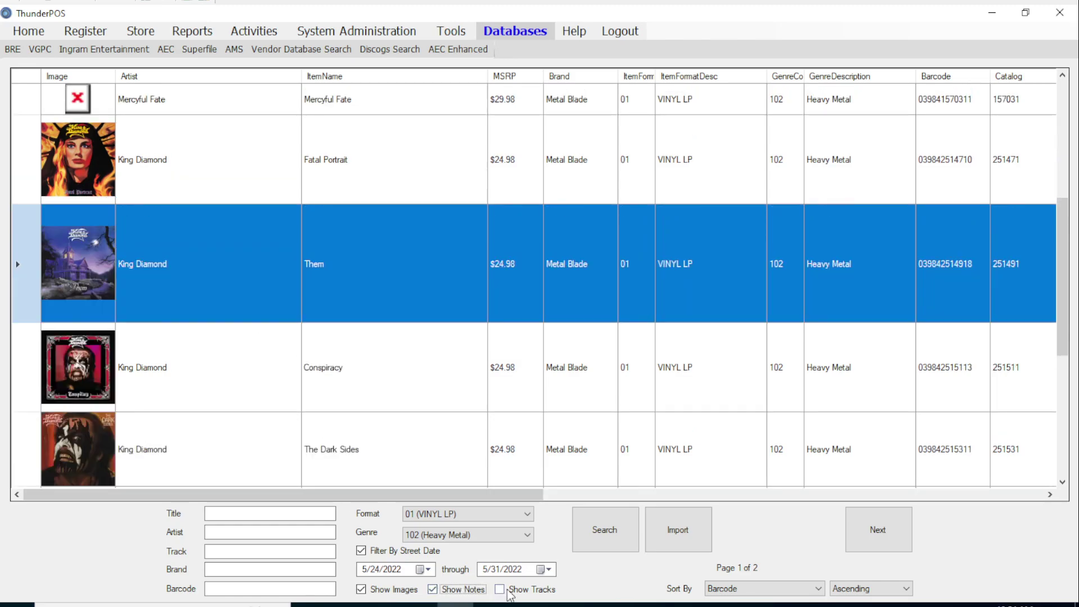
pyautogui.click(507, 592)
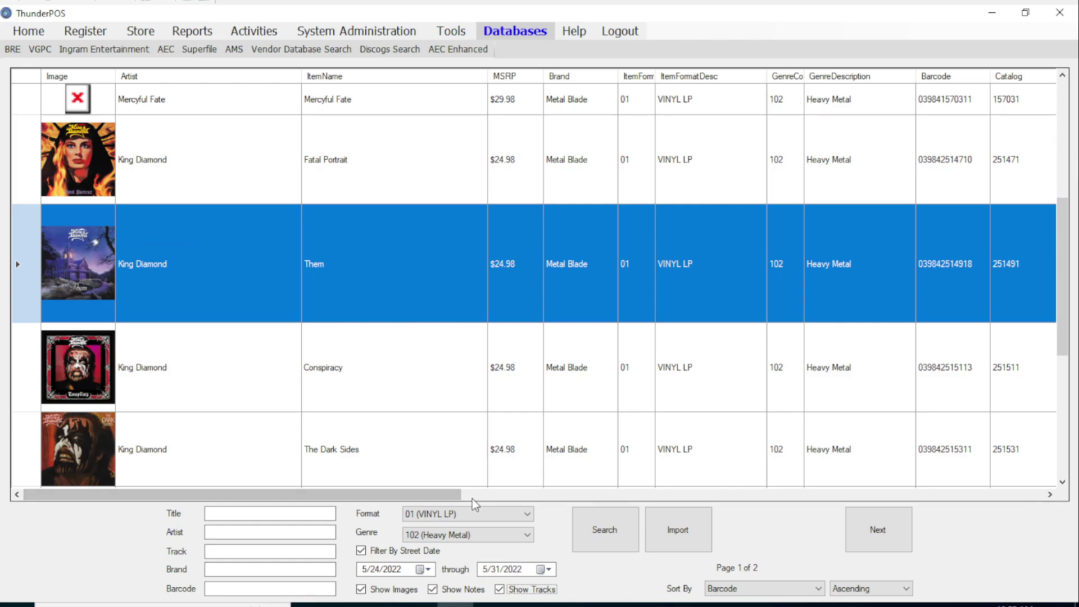
pyautogui.click(518, 495)
pyautogui.moveTo(518, 495); pyautogui.dragTo(301, 483)
pyautogui.scroll(-5, 448, 399)
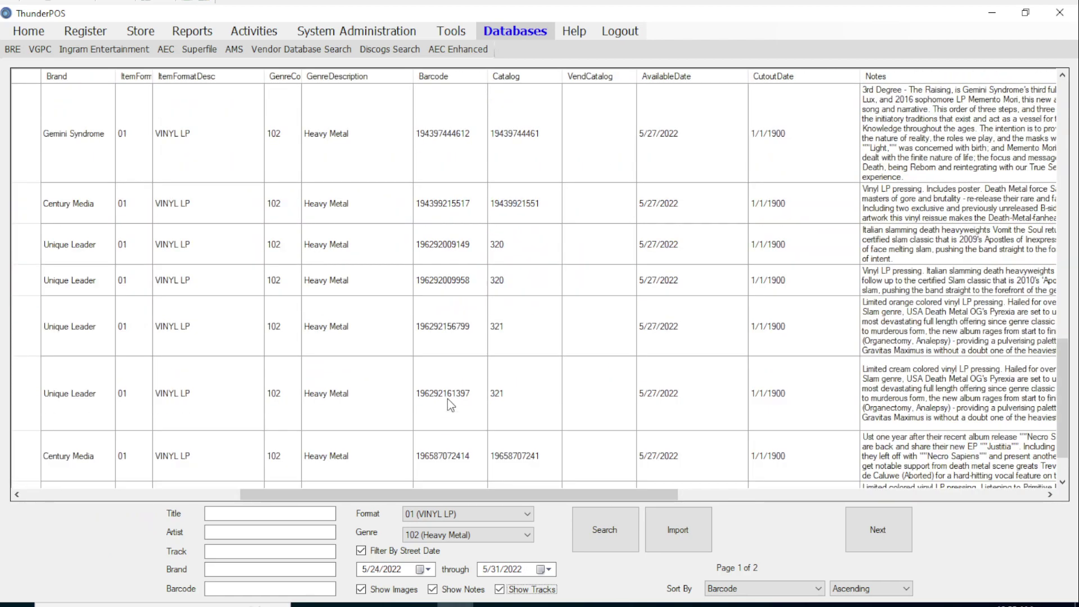
pyautogui.click(739, 498)
pyautogui.moveTo(739, 498); pyautogui.dragTo(399, 501)
# Remove the street date filter and set the genre to All Genres, keeping the VINYL LP format
pyautogui.click(399, 553)
pyautogui.click(437, 514)
pyautogui.click(444, 536)
pyautogui.click(443, 535)
pyautogui.scroll(1, 458, 270)
pyautogui.click(458, 244)
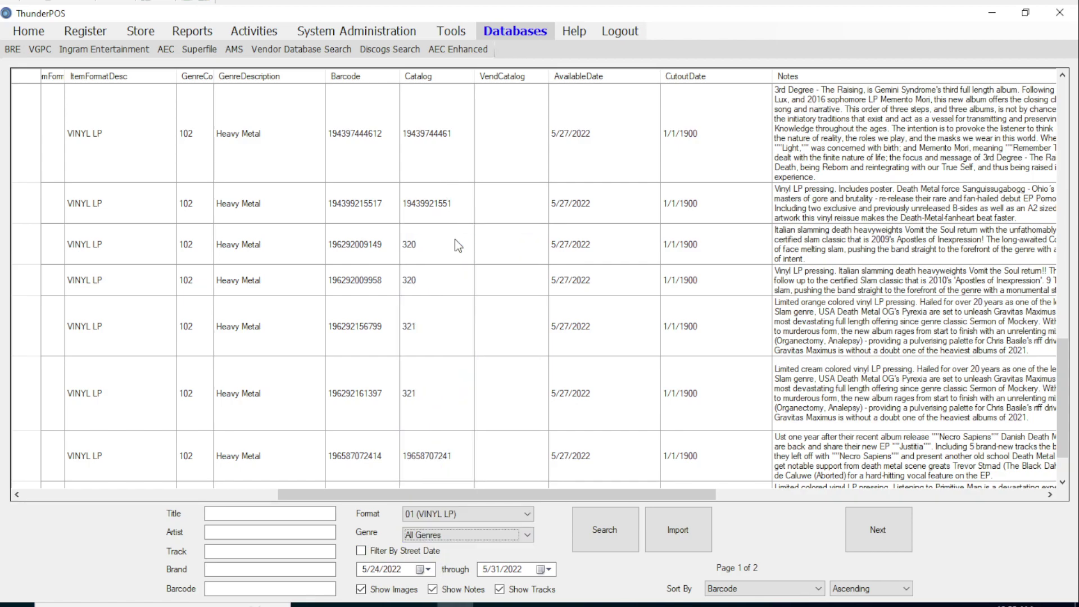
# Search for vinyl by the exact artist "Muse" and look at the notes and tracks in the results
pyautogui.click(260, 533)
pyautogui.write('"Muse"')
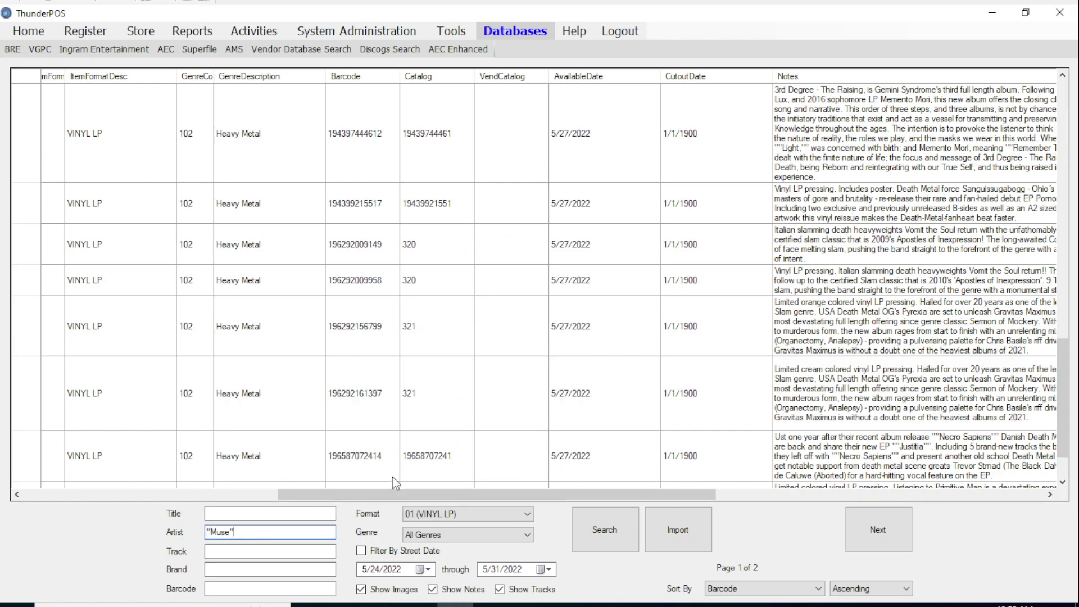
pyautogui.click(628, 528)
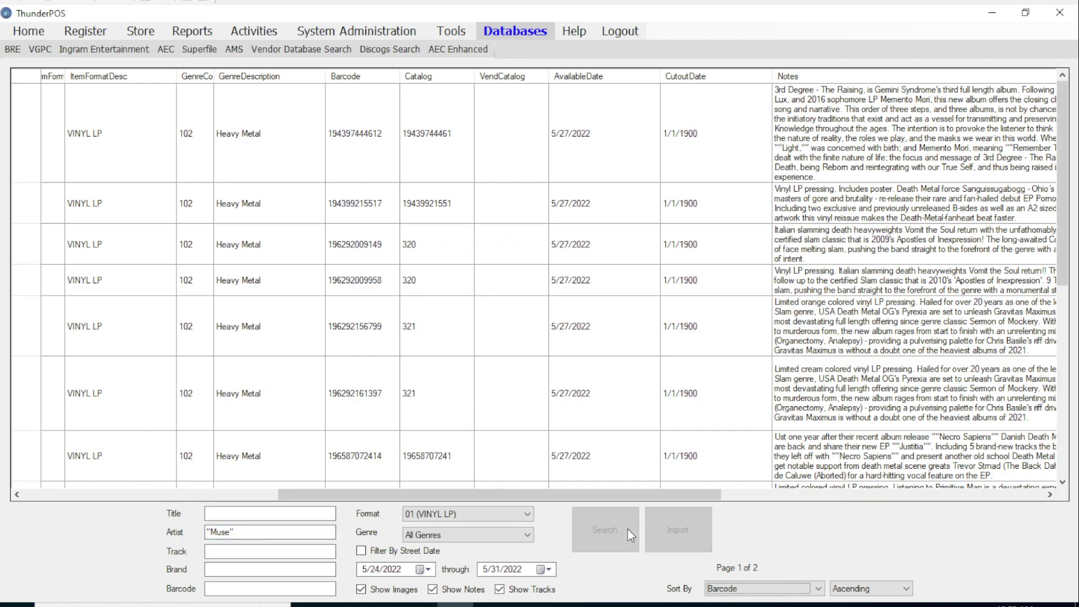
pyautogui.click(225, 494)
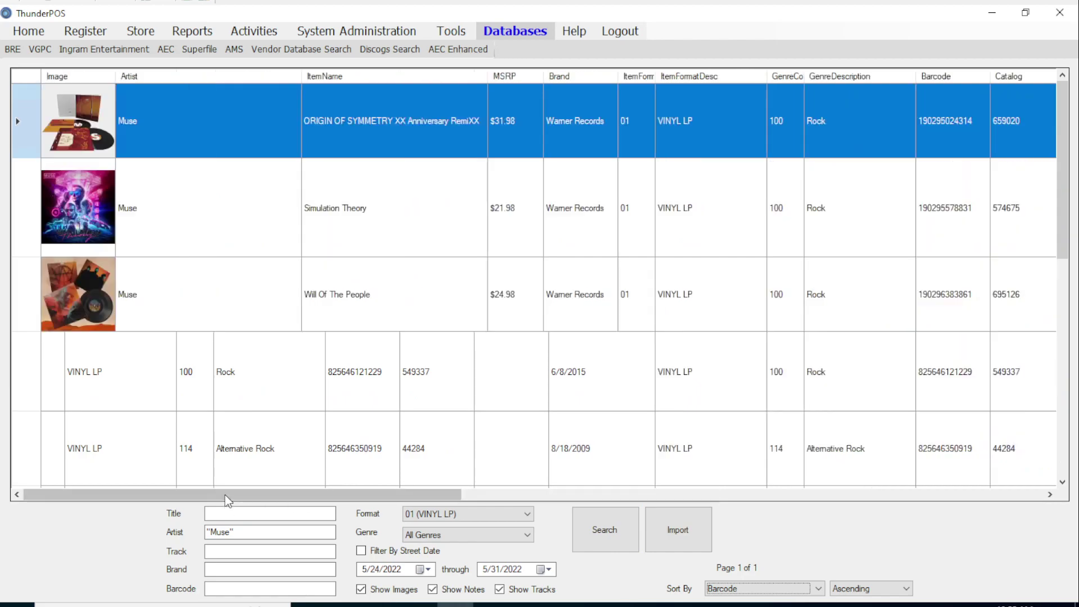
pyautogui.moveTo(224, 495); pyautogui.dragTo(760, 499)
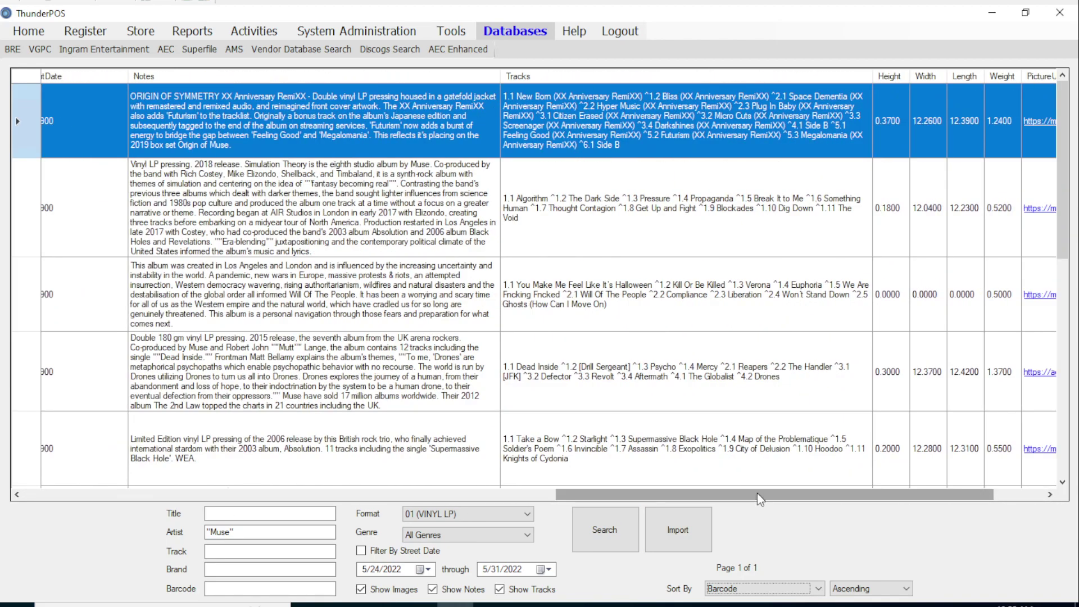
# Select the Muse record Simulation Theory and start importing it
pyautogui.click(494, 225)
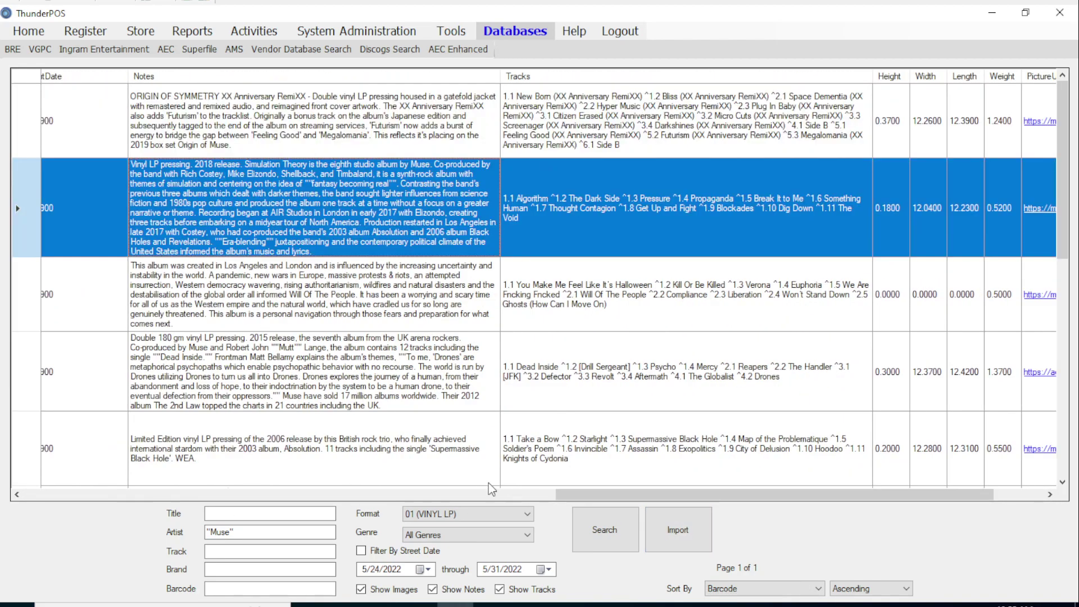
pyautogui.click(440, 494)
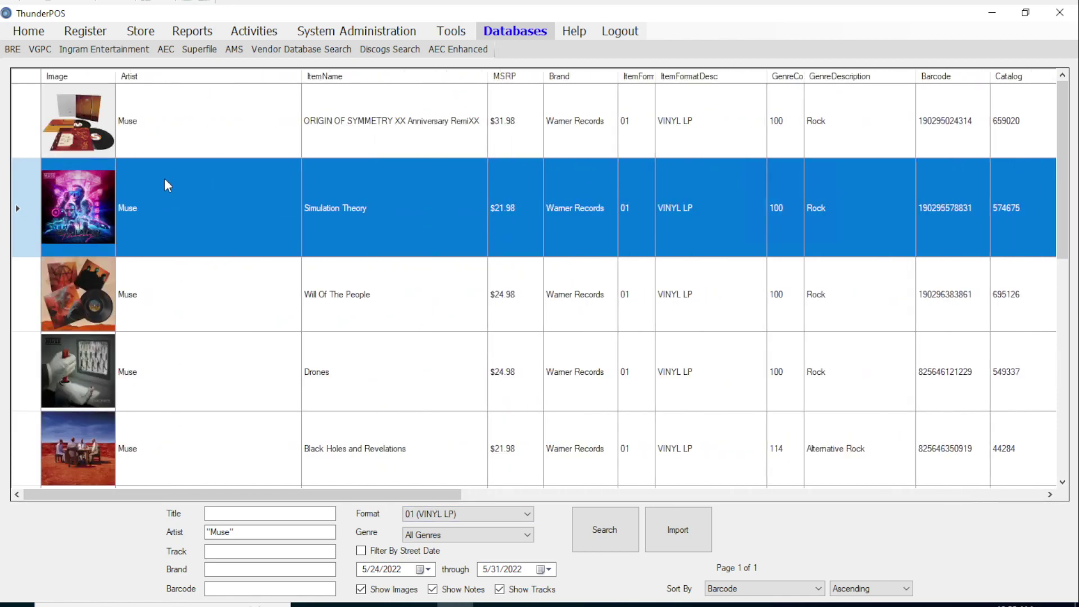
pyautogui.click(679, 539)
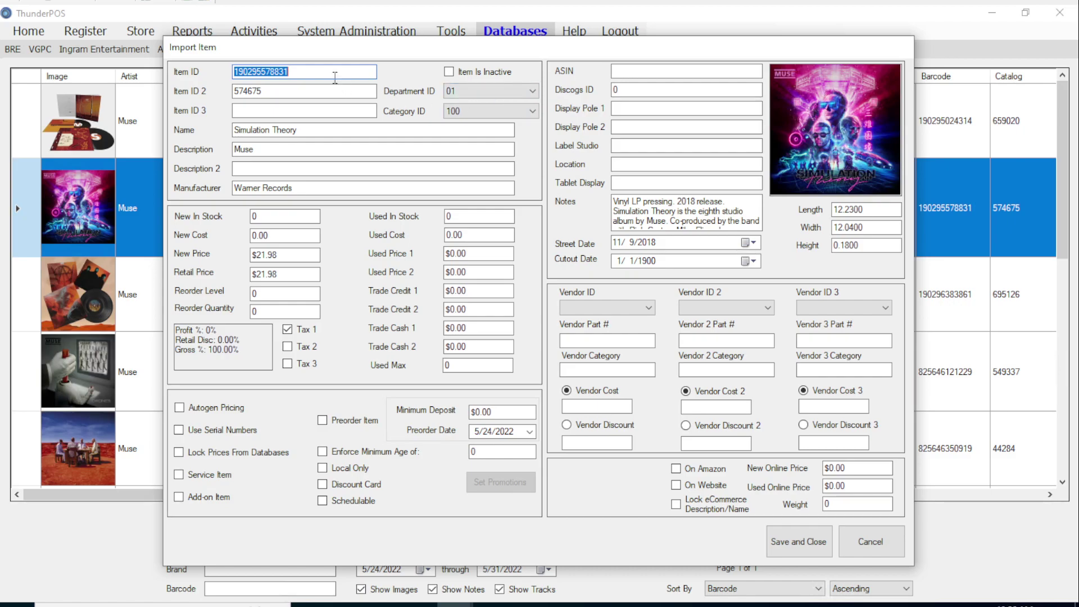
# Review the Simulation Theory item's details, read through its full notes, and save the imported item
pyautogui.rightClick(332, 81)
pyautogui.click(483, 118)
pyautogui.click(682, 212)
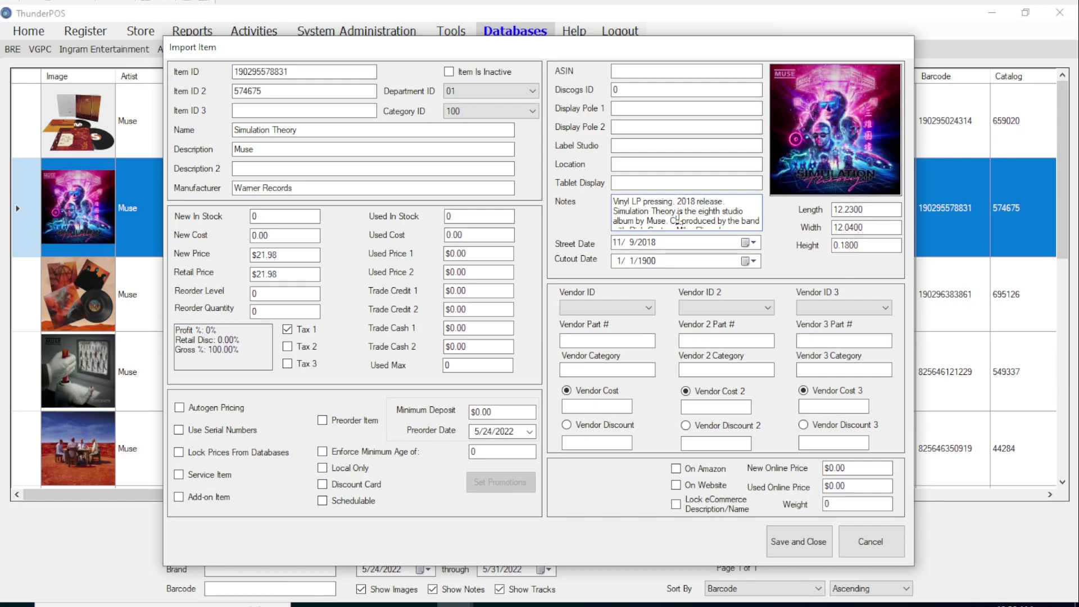
pyautogui.scroll(-8, 697, 213)
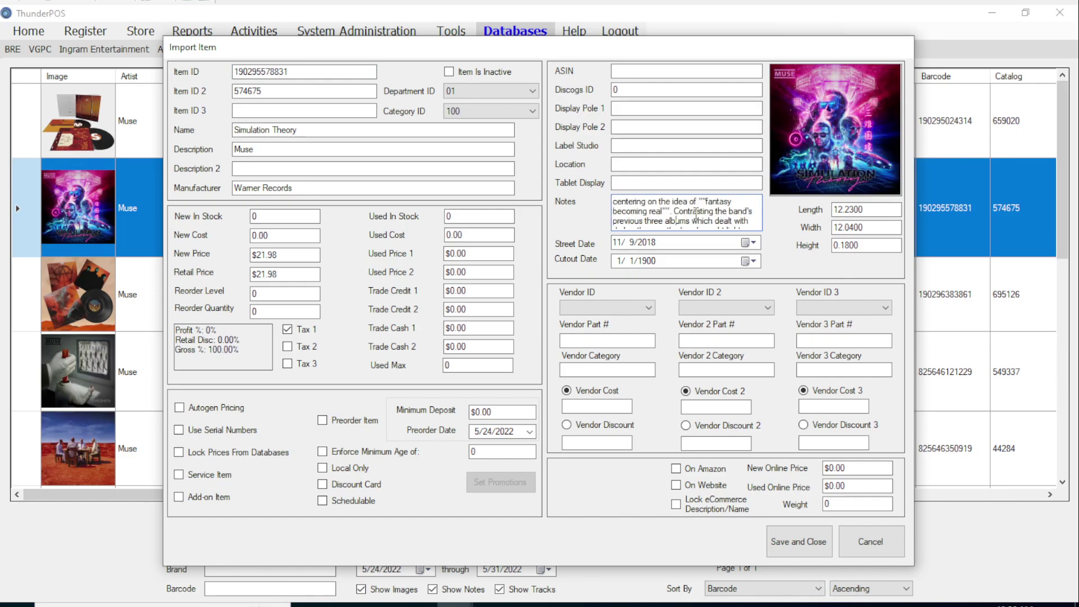
pyautogui.scroll(-4, 697, 214)
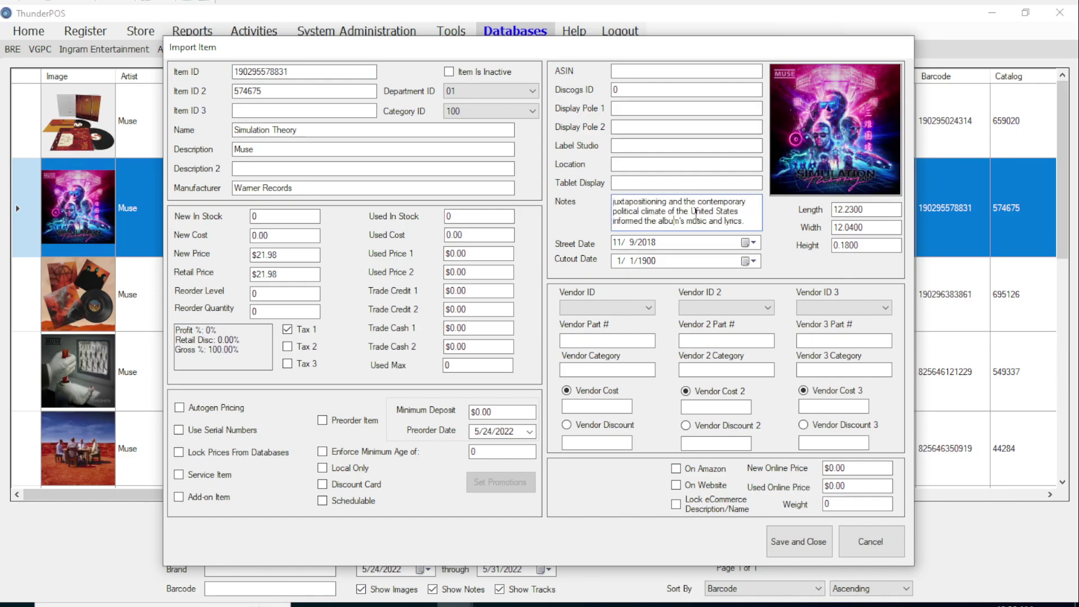
pyautogui.click(791, 544)
# Go to the store's item list and view the tracks of the imported Simulation Theory item
pyautogui.click(129, 37)
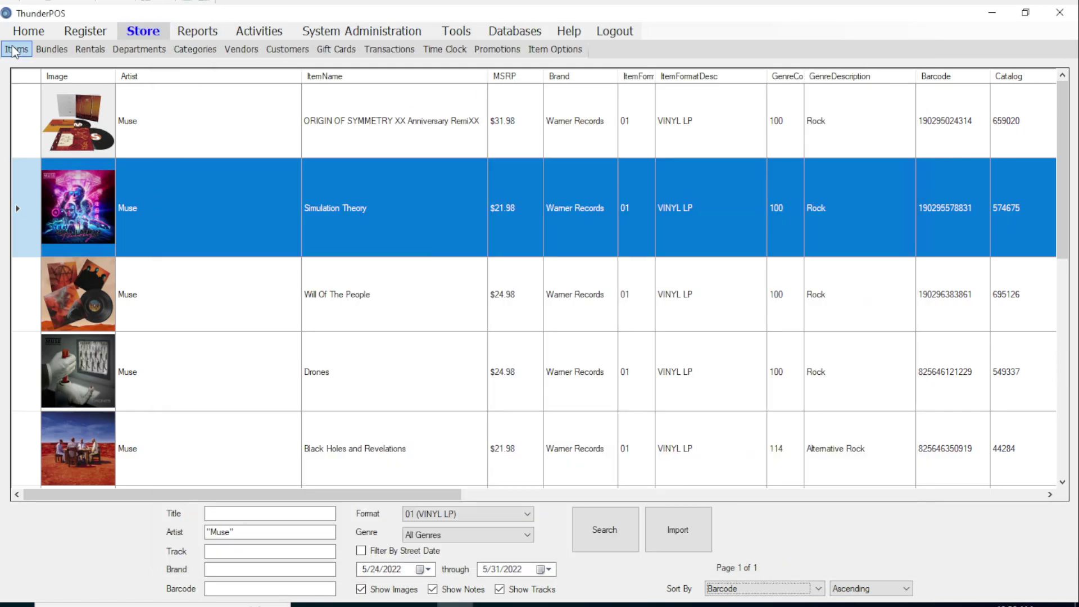
pyautogui.click(15, 50)
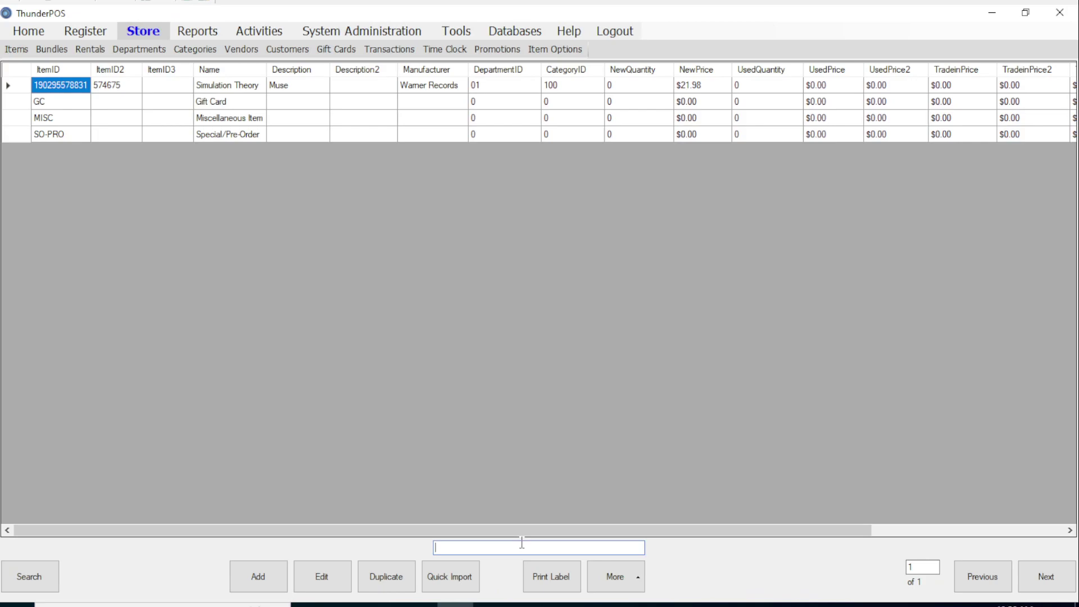
pyautogui.write('1902955788313')
pyautogui.click(630, 589)
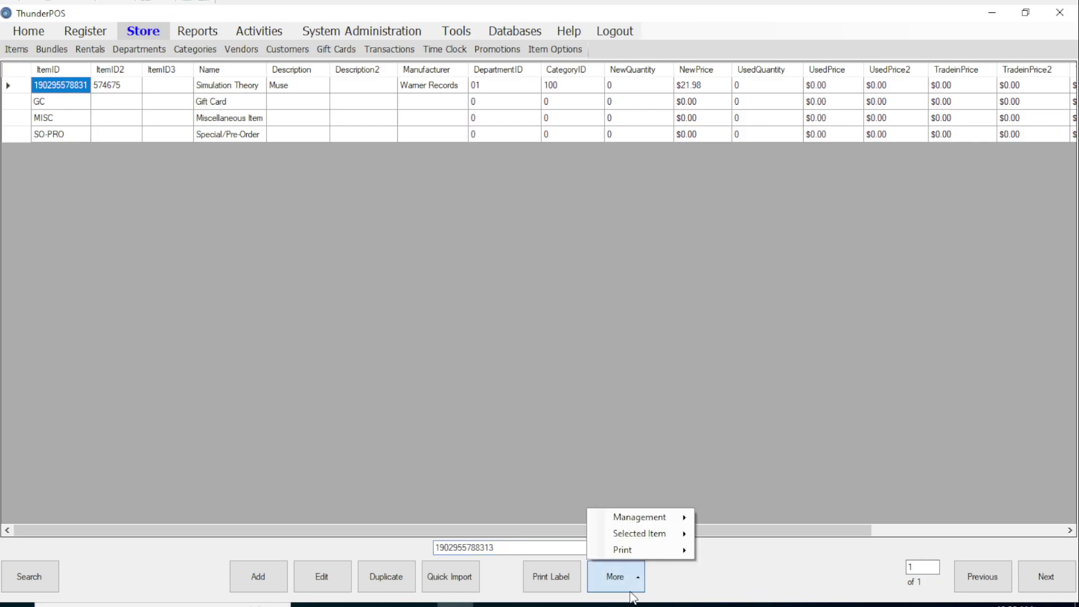
pyautogui.moveTo(662, 536)
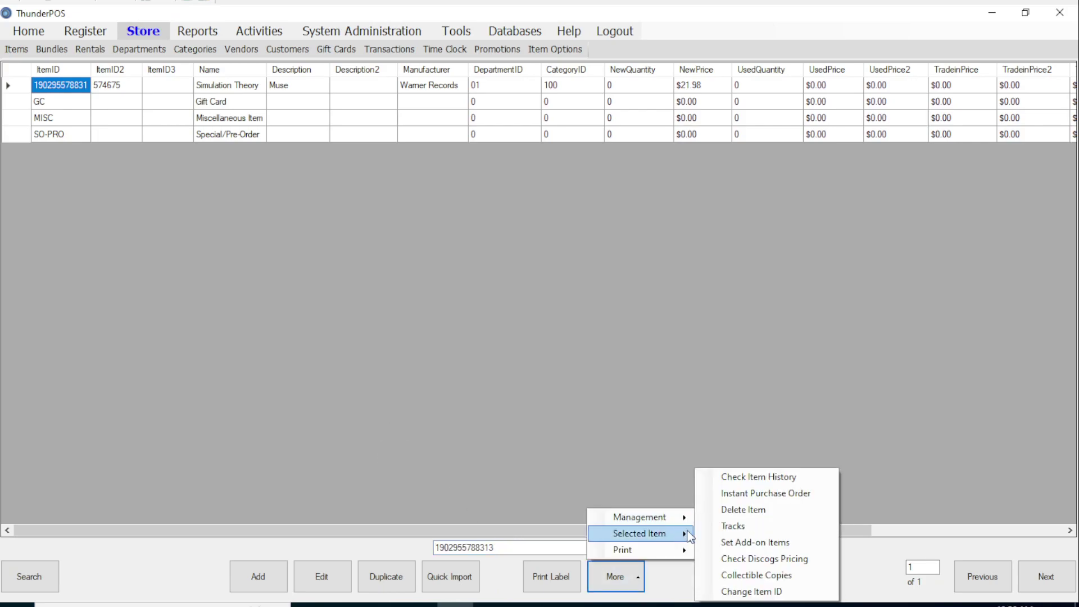
pyautogui.click(800, 527)
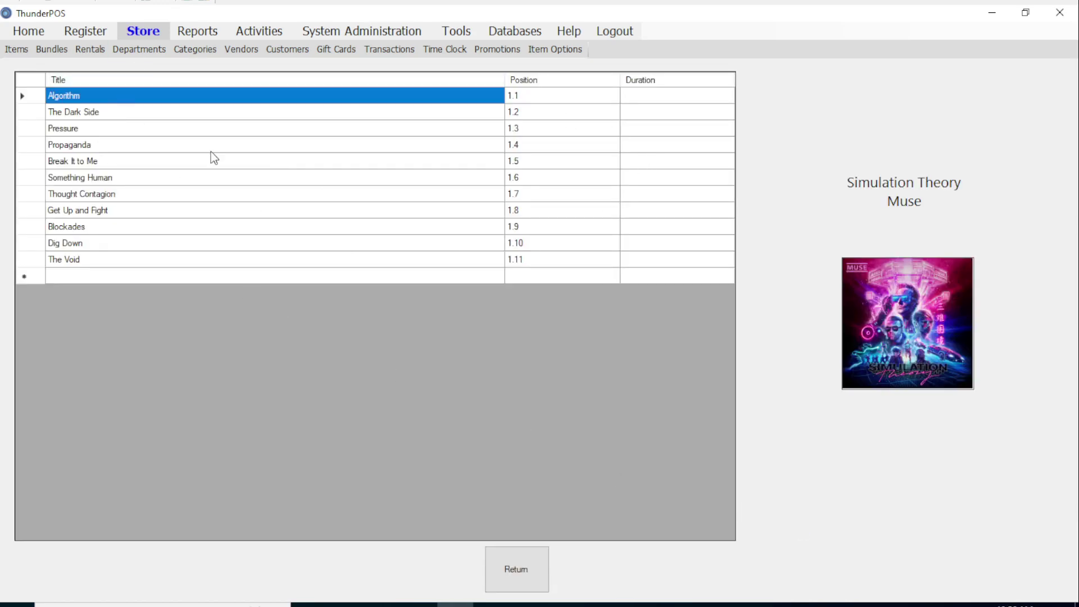
# Return from the track list and search the store's items by the track title "pressue"
pyautogui.click(518, 570)
pyautogui.click(35, 588)
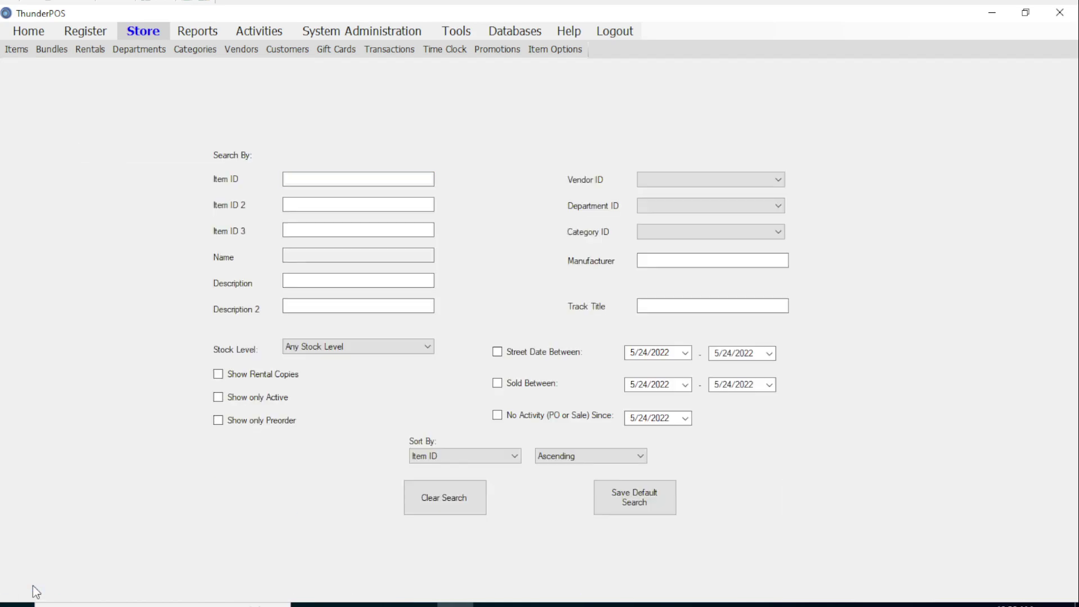
pyautogui.click(691, 308)
pyautogui.write('pressue')
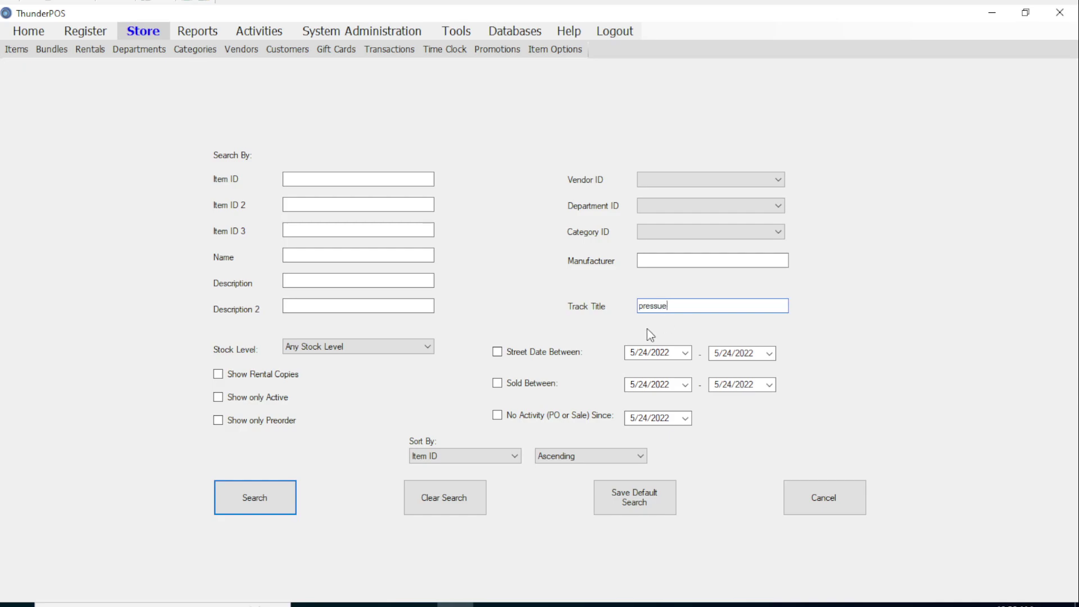
pyautogui.click(286, 498)
pyautogui.click(534, 549)
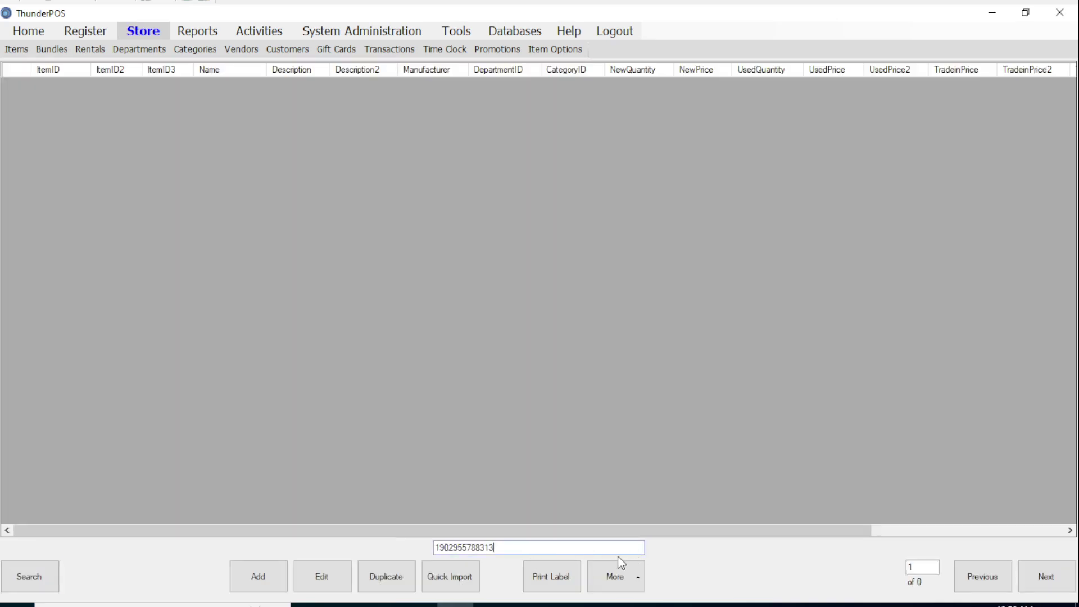
# Clear the item search criteria and list all store items again
pyautogui.click(43, 581)
pyautogui.click(434, 513)
pyautogui.click(281, 508)
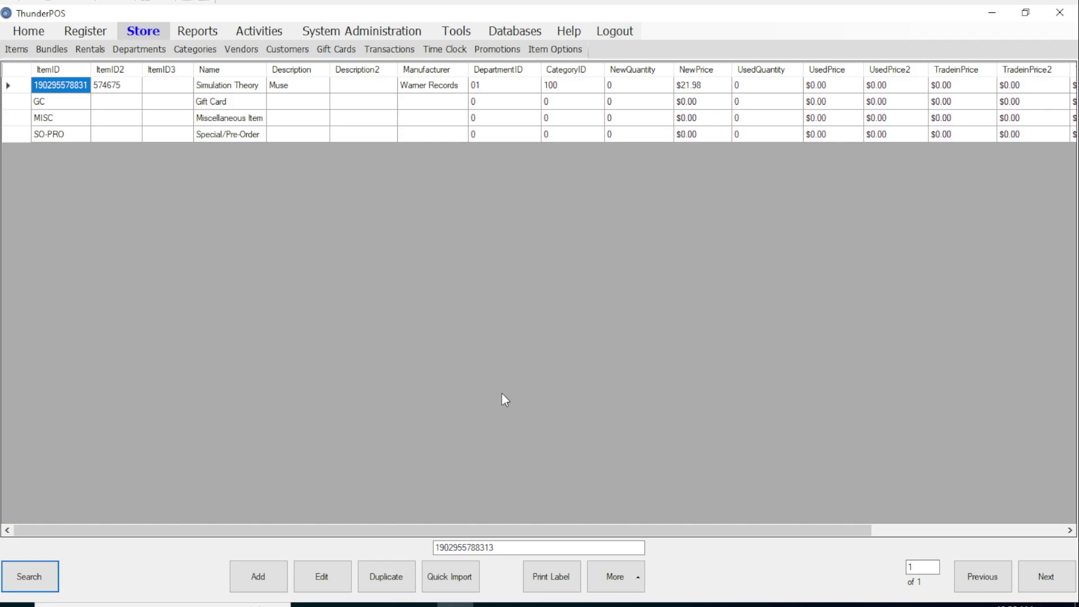
# Run an unfiltered AEC Enhanced search, look through the results and select I Was A Teenage Wereskunk
pyautogui.click(512, 29)
pyautogui.click(460, 52)
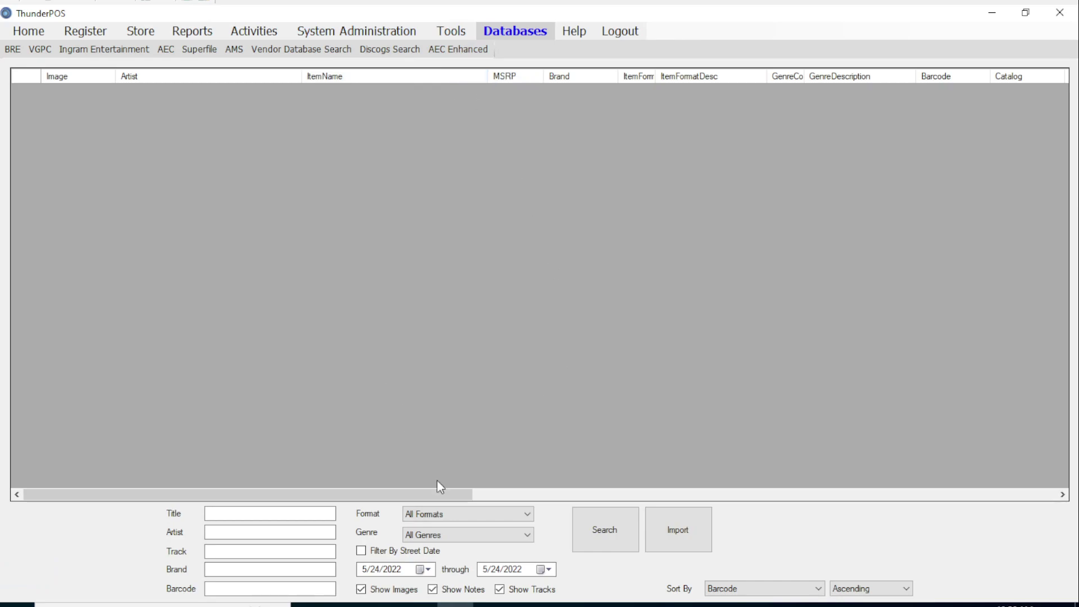
pyautogui.click(604, 534)
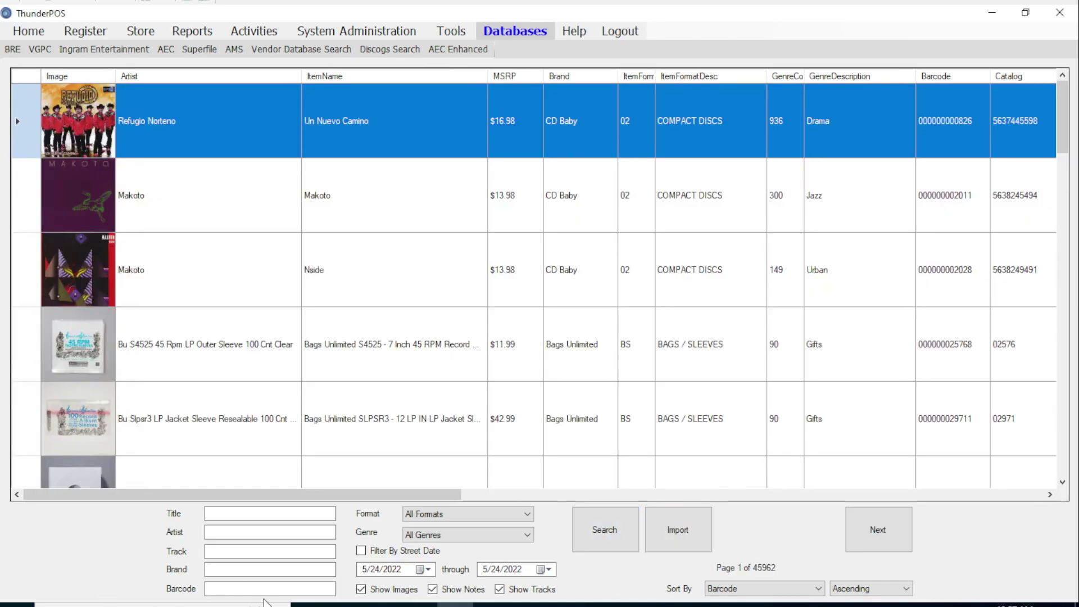
pyautogui.scroll(-15, 706, 330)
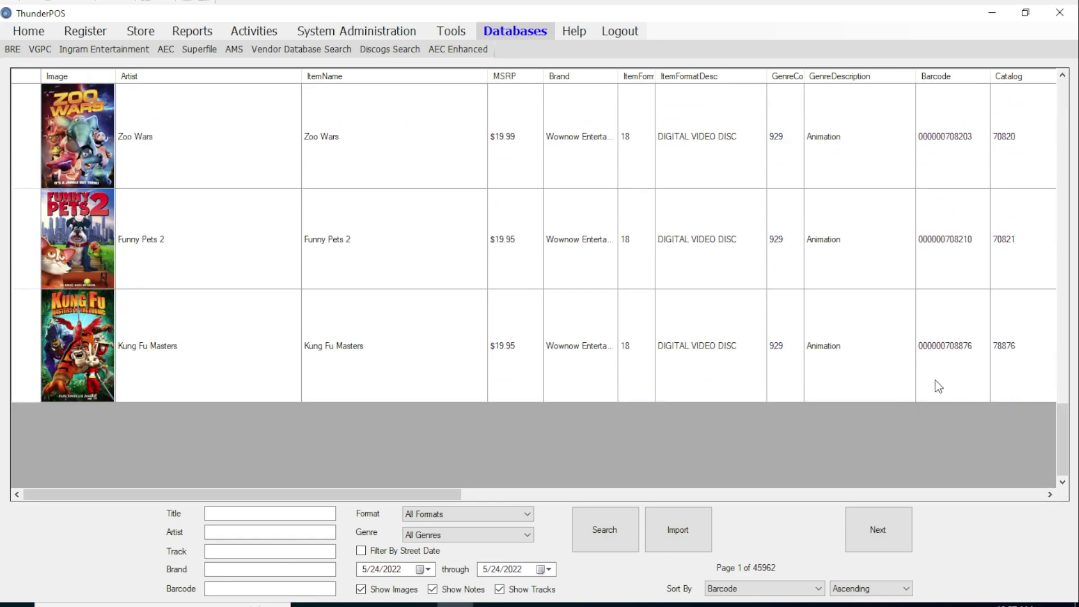
pyautogui.scroll(10, 935, 380)
pyautogui.click(933, 329)
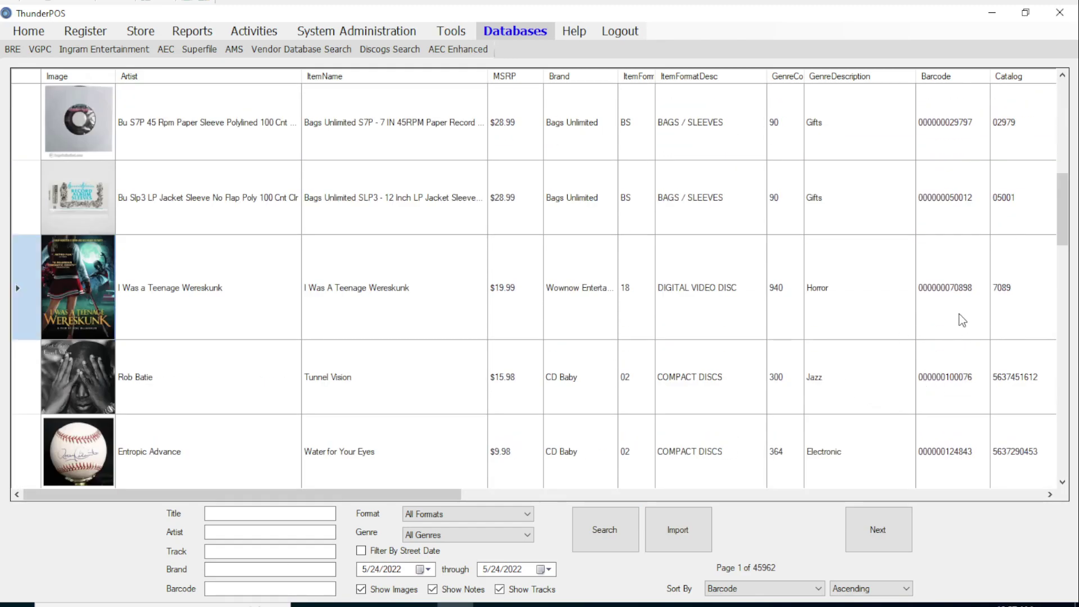
pyautogui.click(238, 586)
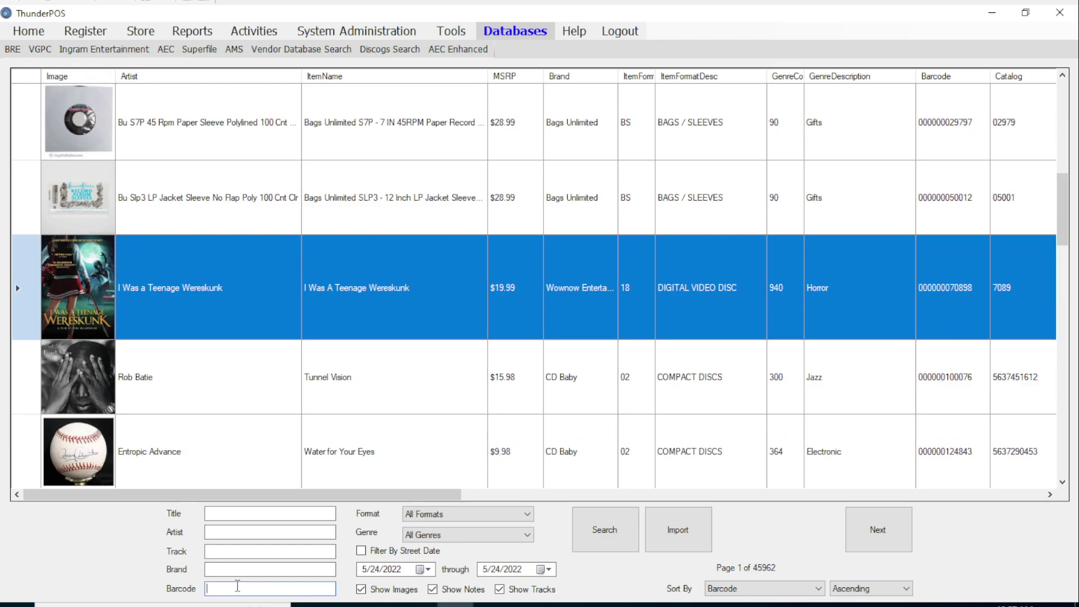
pyautogui.write('000000070898')
pyautogui.hotkey('ctrl', 'a')
pyautogui.press('BackSpace')
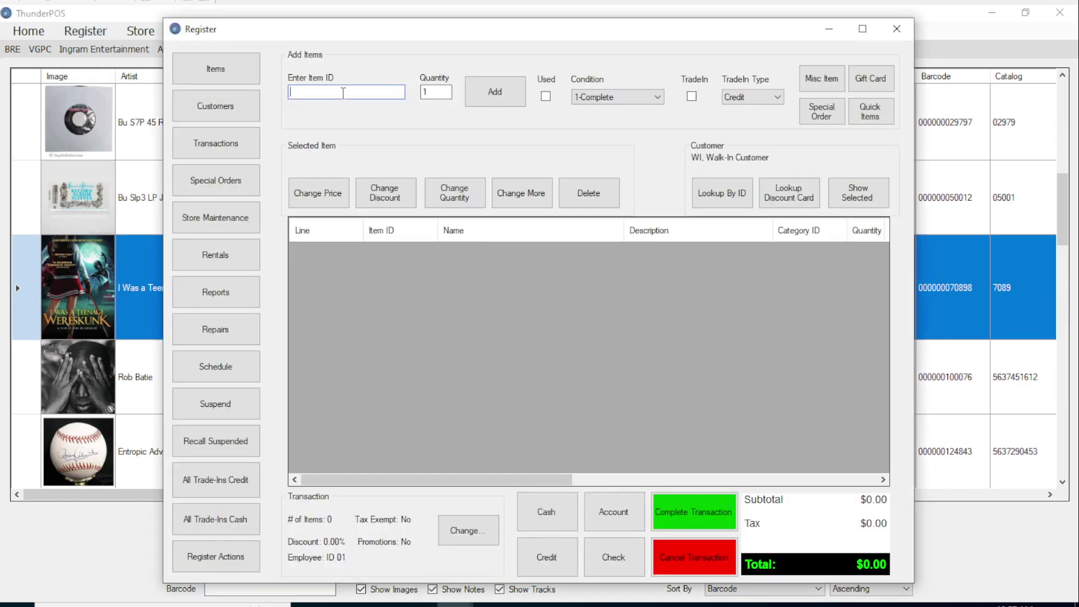
pyautogui.hotkey('ctrl', 'v')
pyautogui.press('Return')
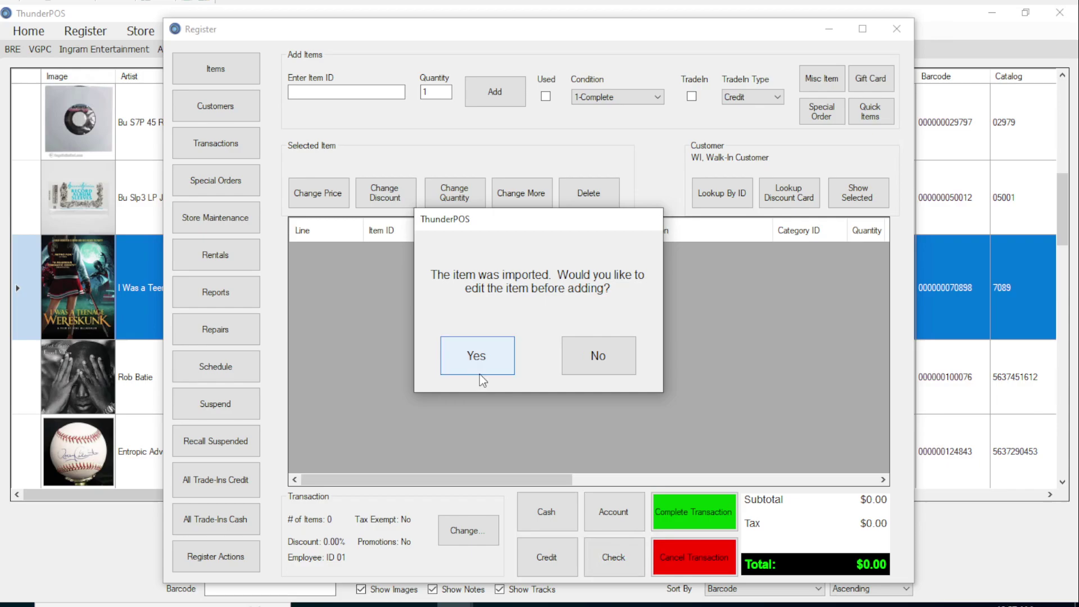
# Edit the imported Wereskunk item with 1 new in stock and a new price of 17.95, and save it to the sale
pyautogui.click(475, 353)
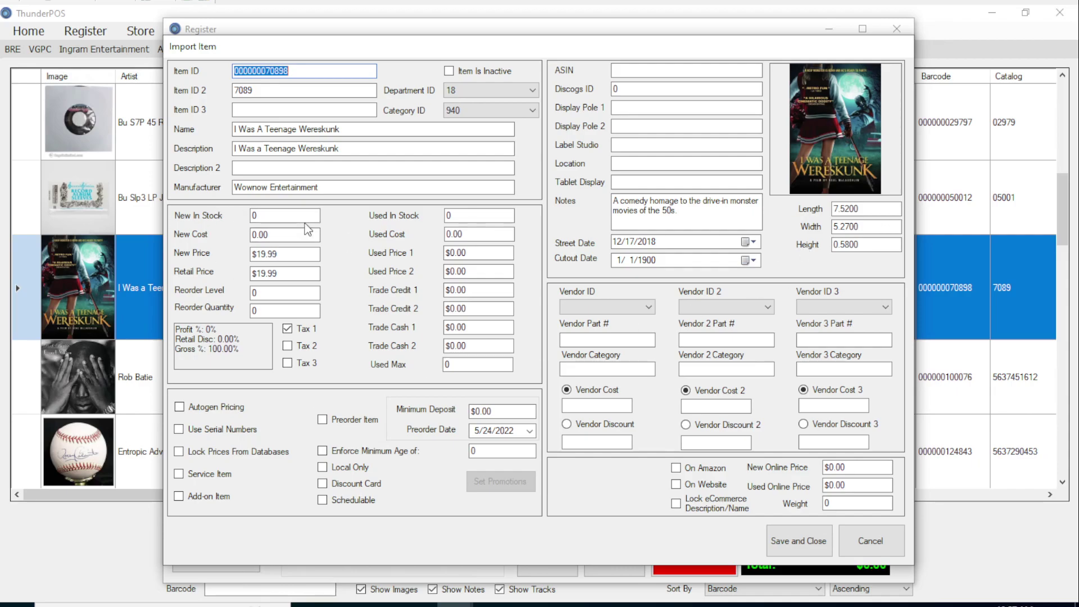
pyautogui.doubleClick(264, 216)
pyautogui.write('1')
pyautogui.doubleClick(283, 253)
pyautogui.write('1')
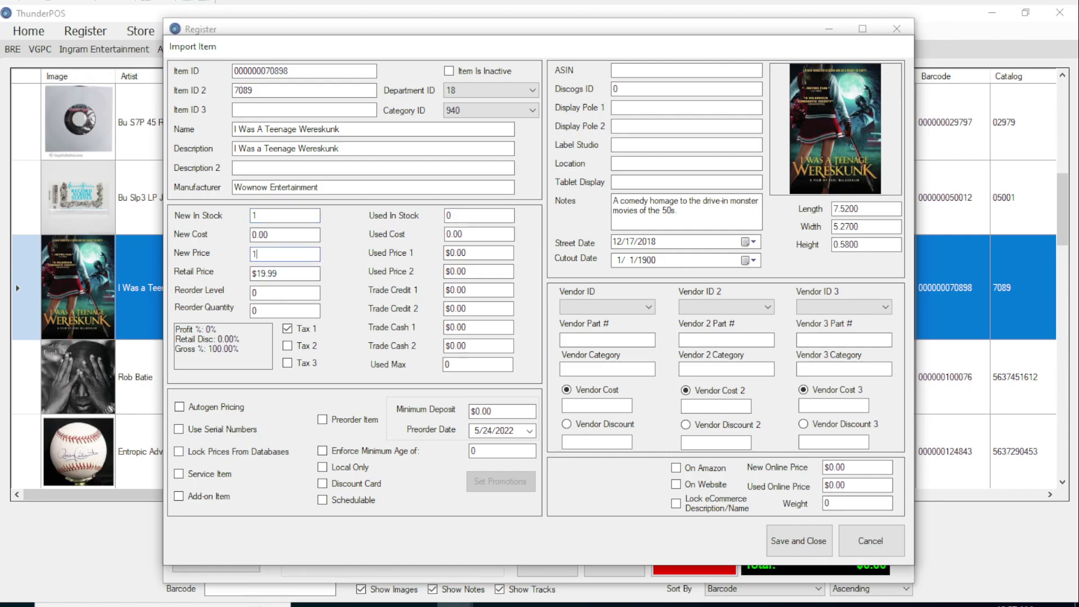
pyautogui.write('7.95')
pyautogui.click(804, 542)
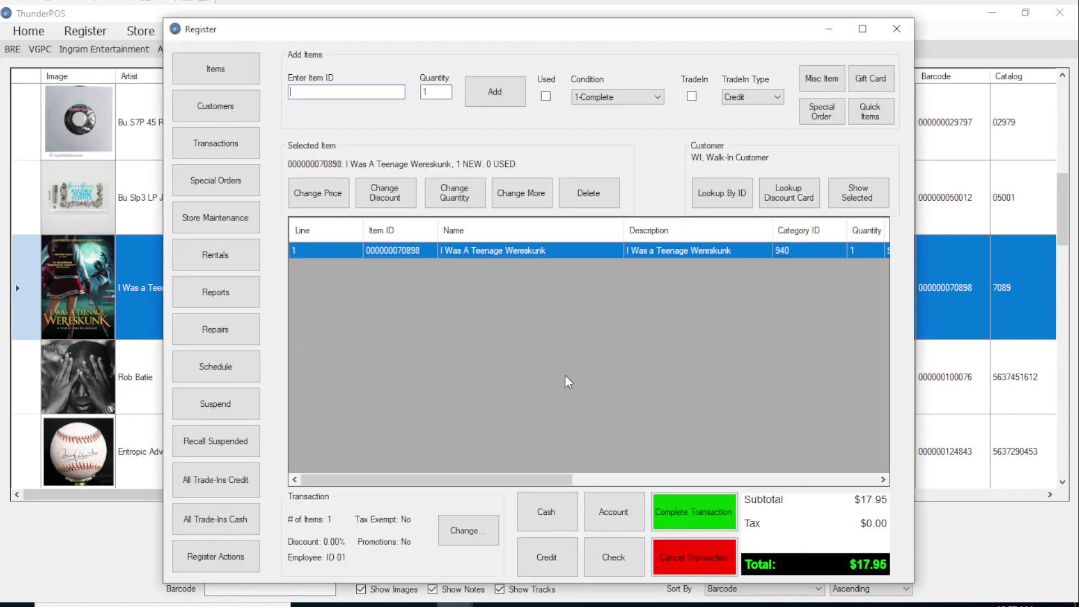